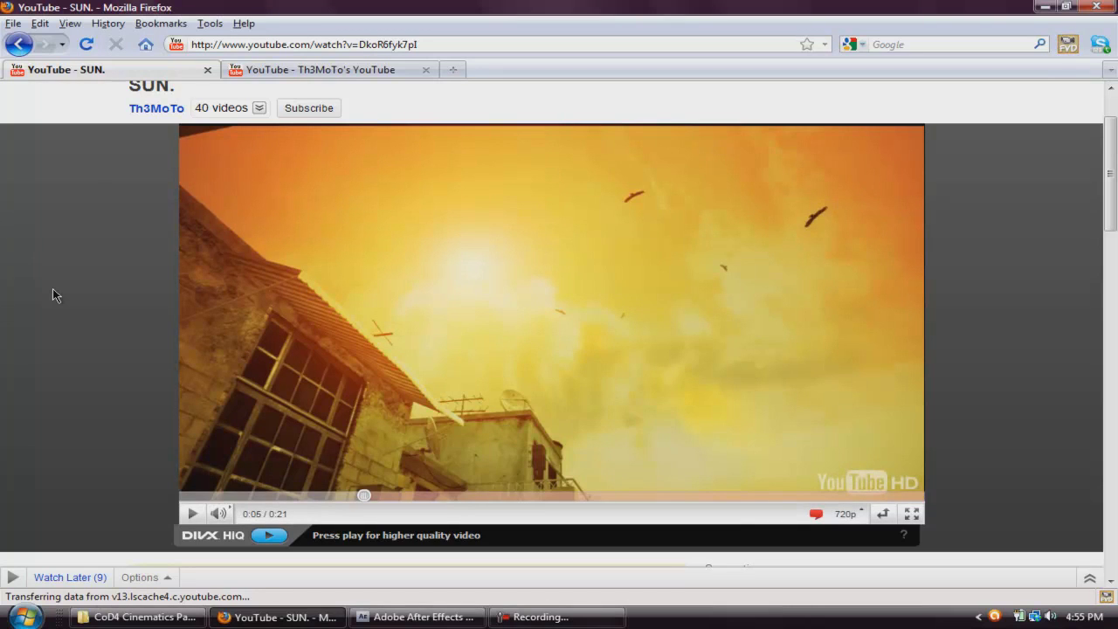
# Step: Browse the YouTube page's comments, loading the second and third comment pages
pyautogui.scroll(7, 52, 295)
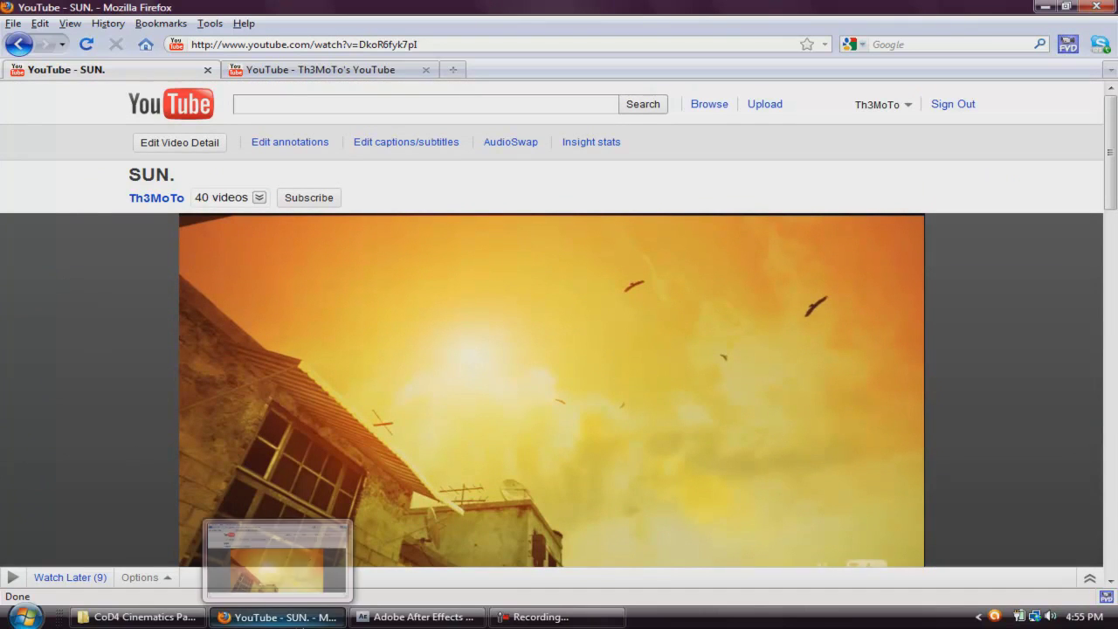
pyautogui.click(280, 617)
pyautogui.click(279, 617)
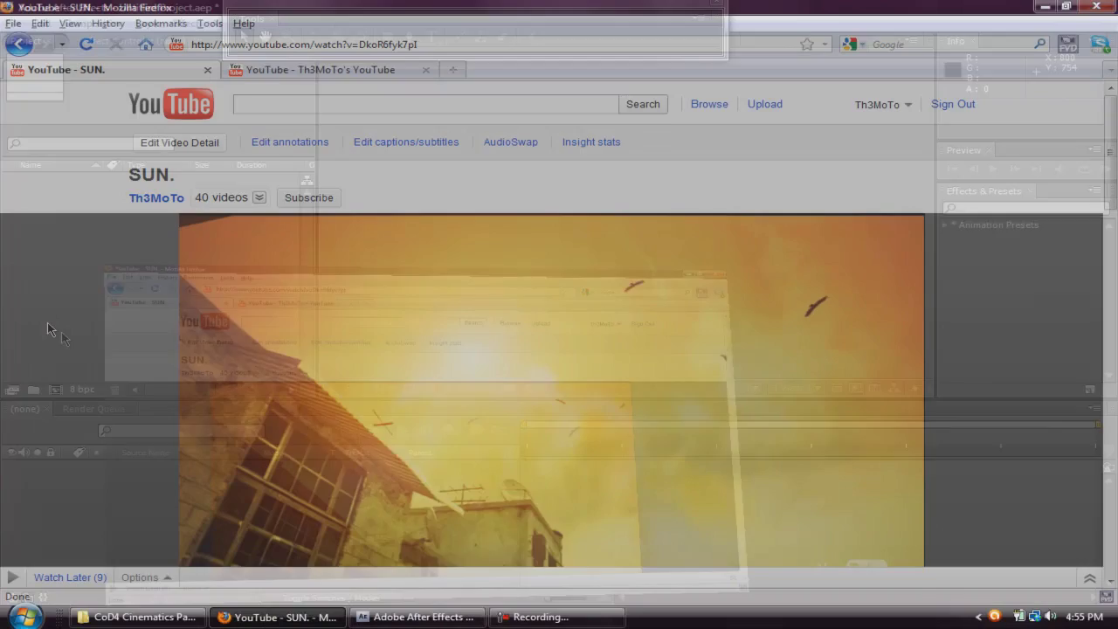
pyautogui.scroll(-14, 45, 324)
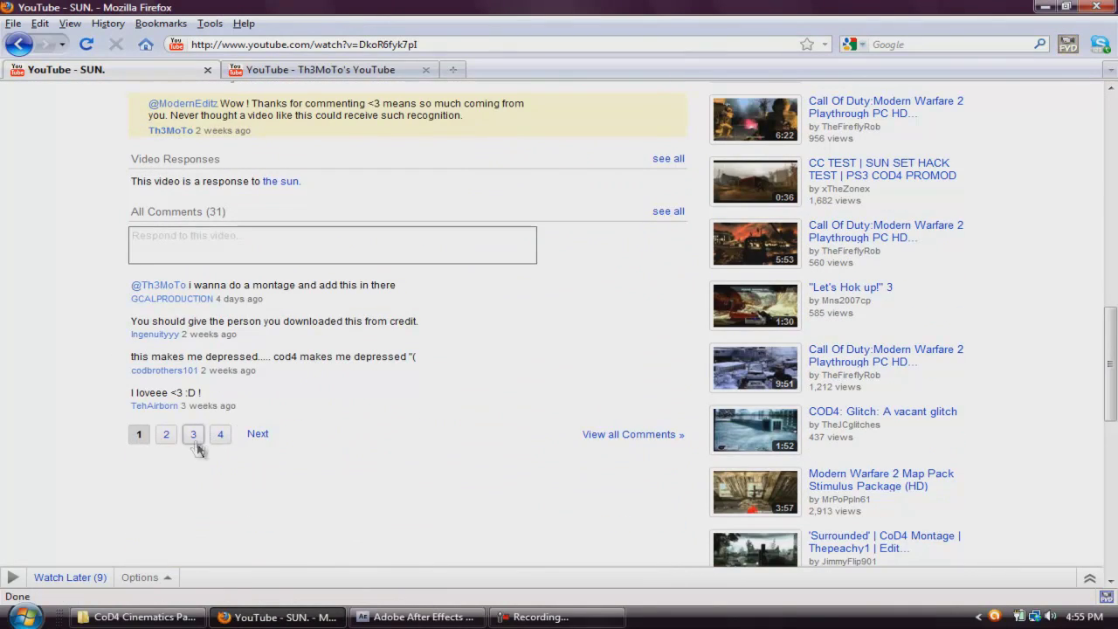
pyautogui.click(194, 435)
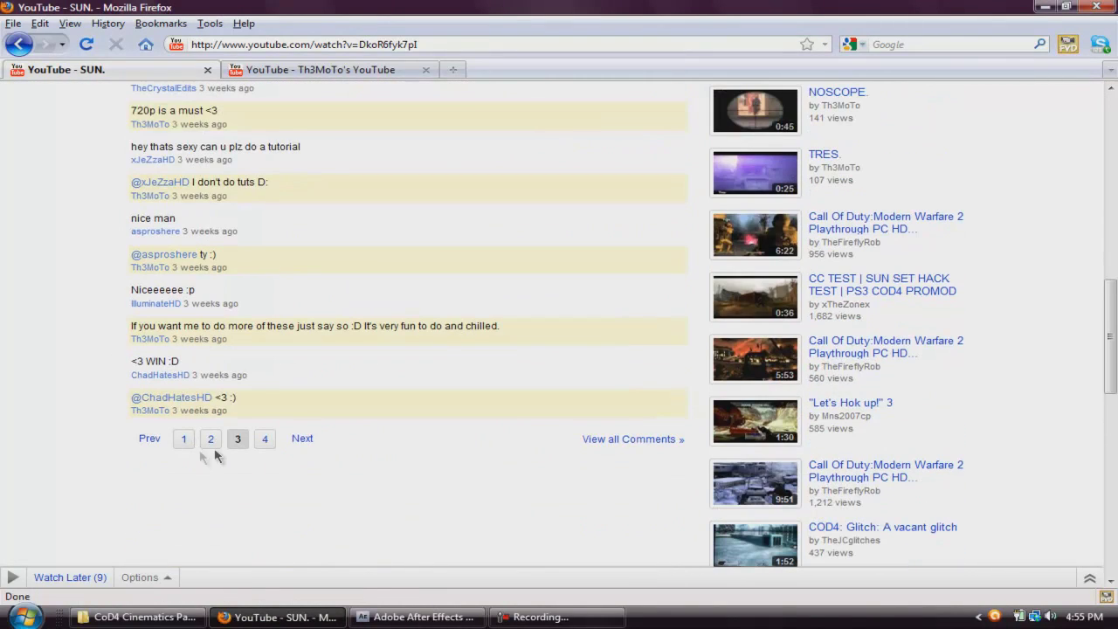
pyautogui.click(210, 439)
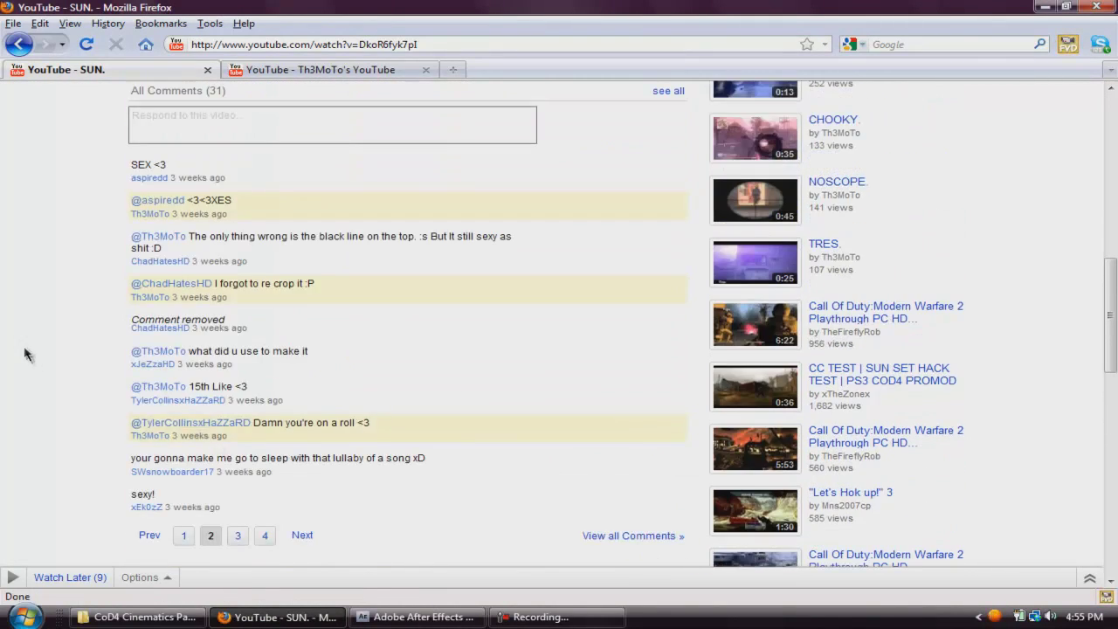
pyautogui.scroll(10, 24, 344)
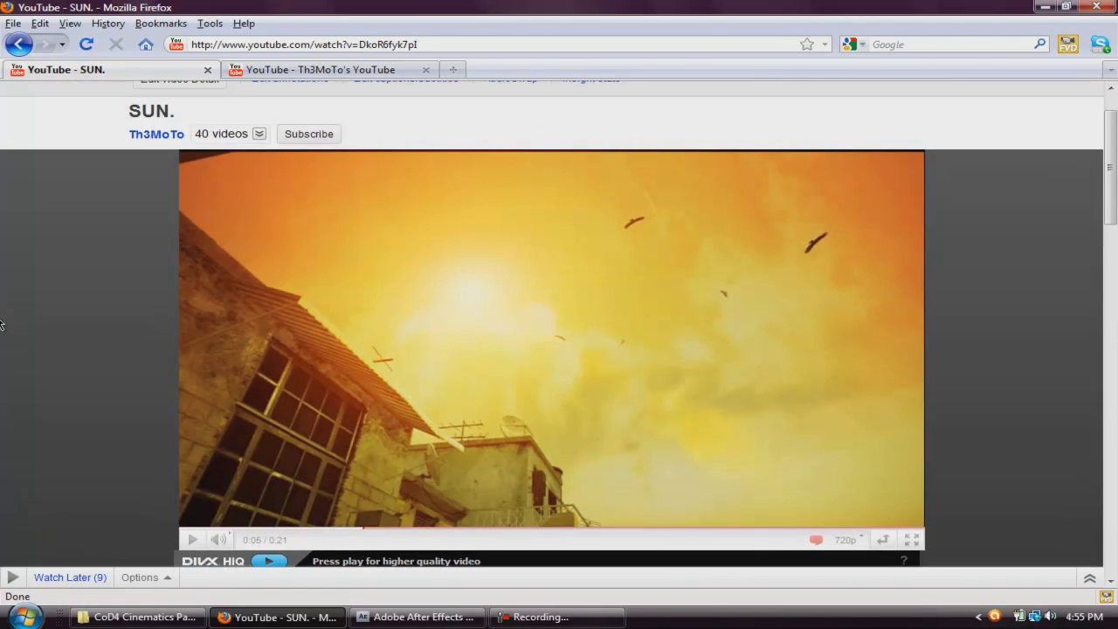
pyautogui.scroll(-3, 26, 316)
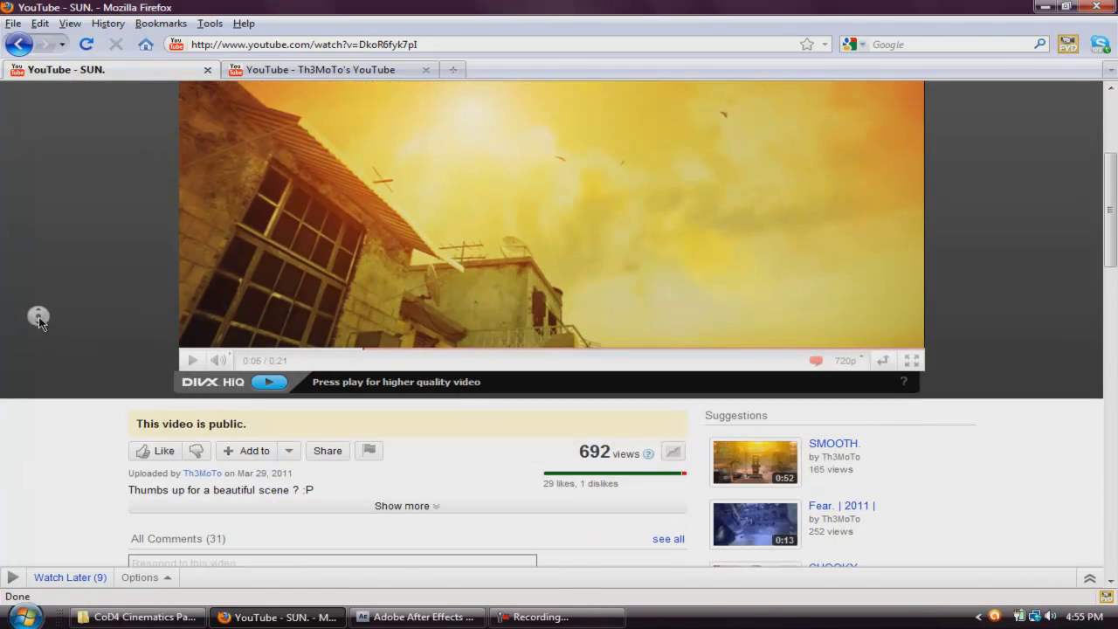
pyautogui.scroll(3, 39, 317)
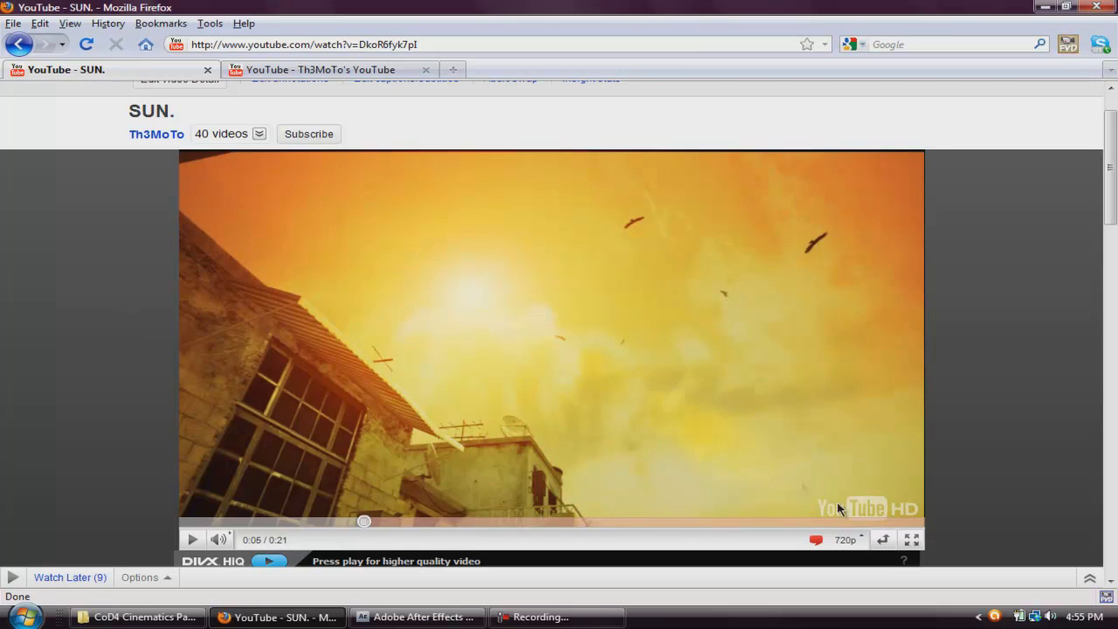
# Step: Play the SUN. video full screen, pause it, and jump back to 0:11 where the outline shows
pyautogui.click(911, 539)
pyautogui.press('Escape')
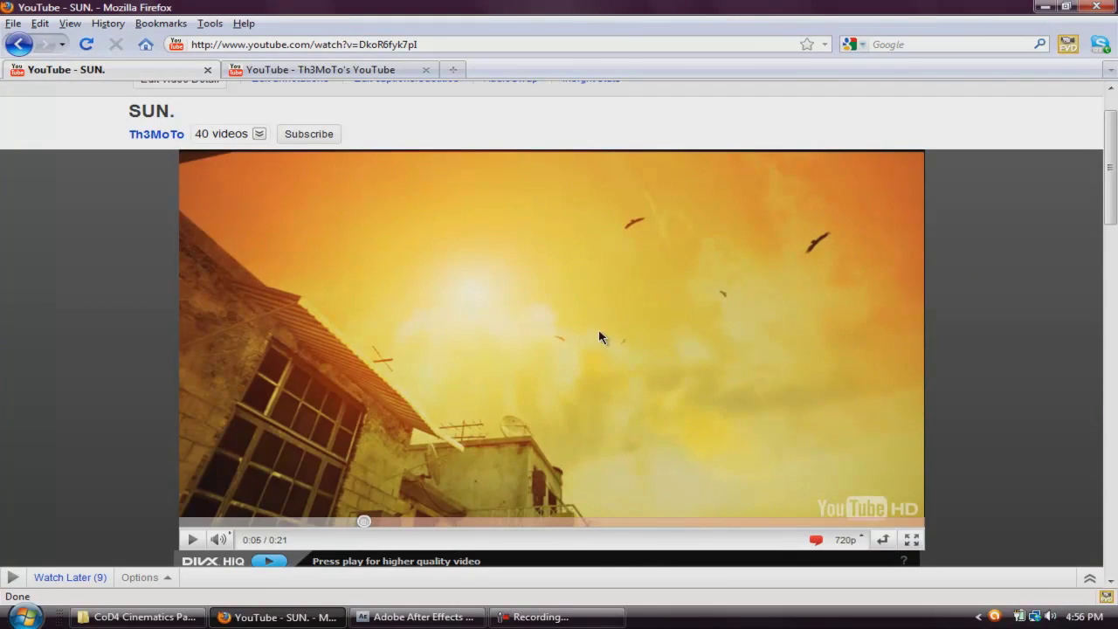
pyautogui.click(598, 332)
pyautogui.click(911, 539)
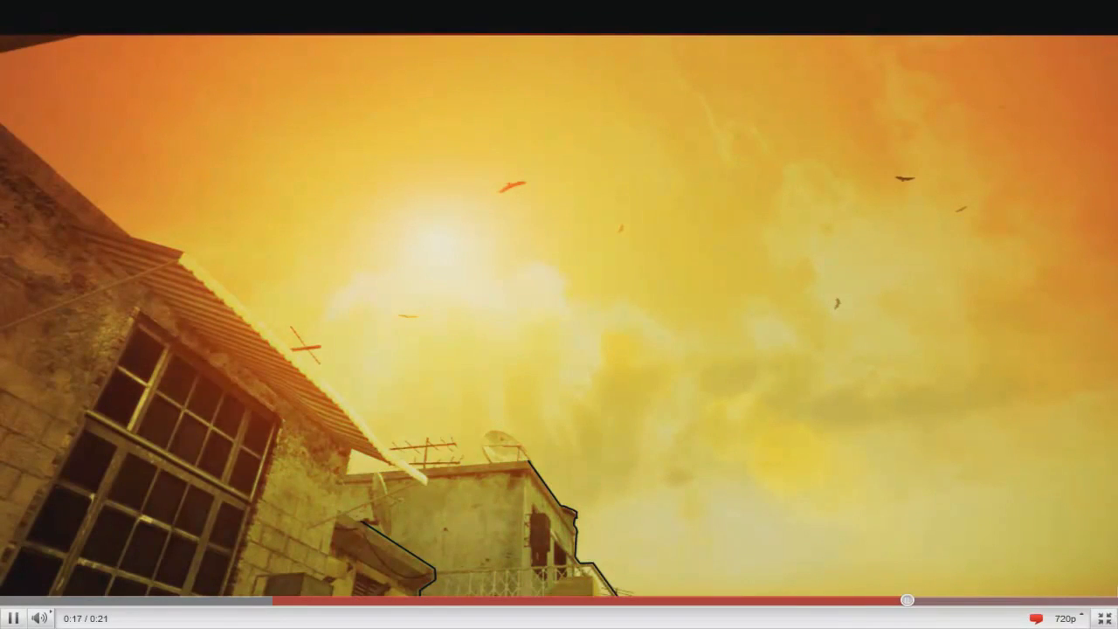
pyautogui.click(816, 427)
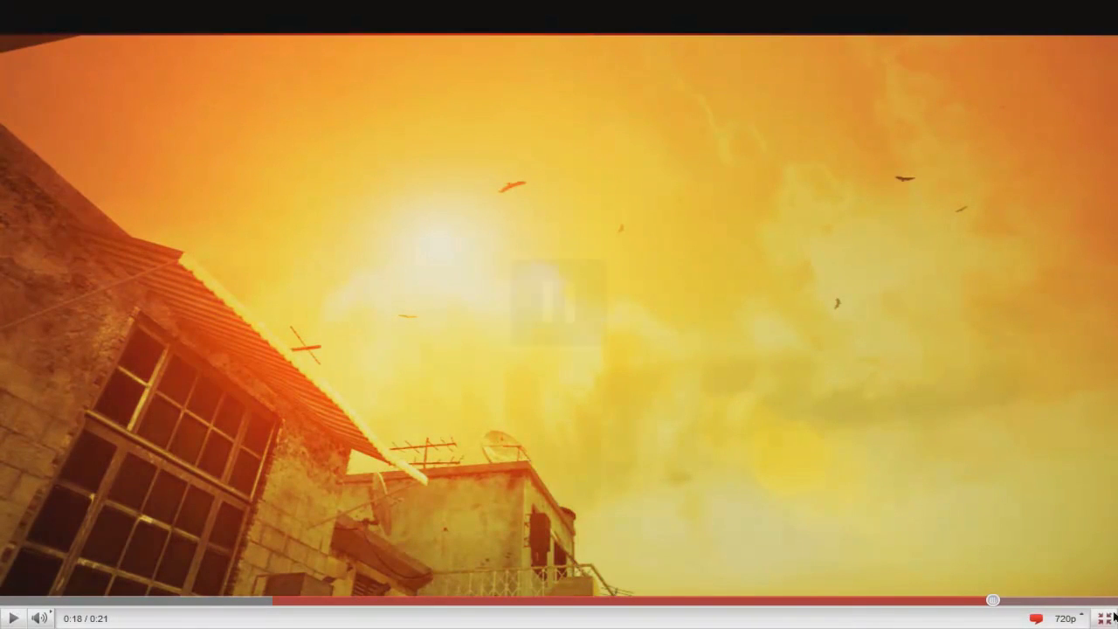
pyautogui.click(602, 602)
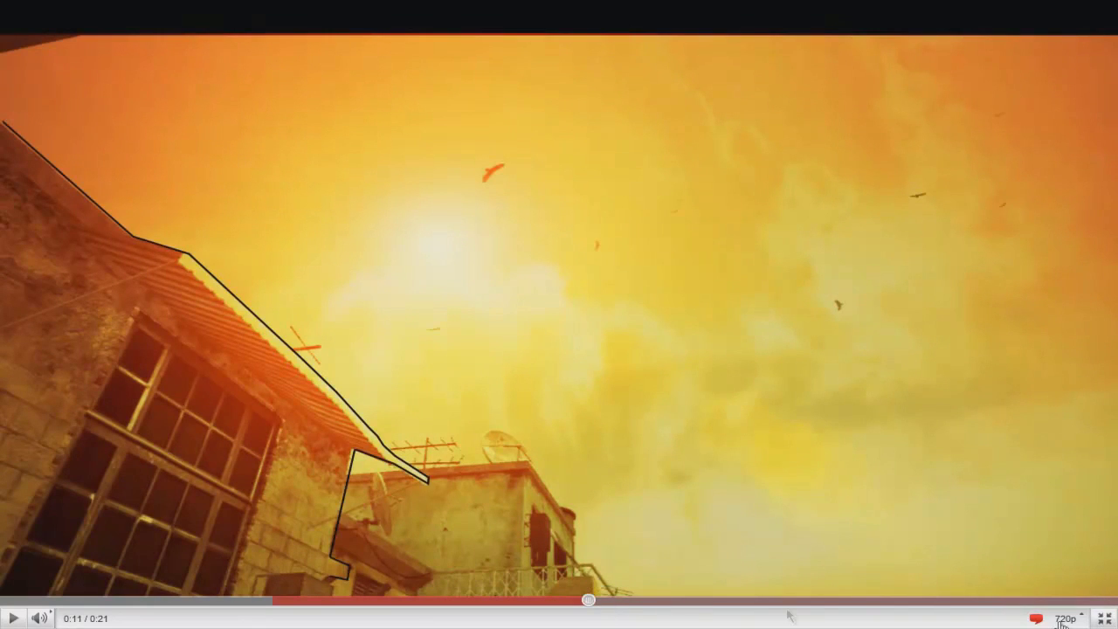
pyautogui.click(1107, 618)
# Step: Create Comp 1, a 1280×720, 59.94 fps composition, from the Project panel
pyautogui.click(417, 616)
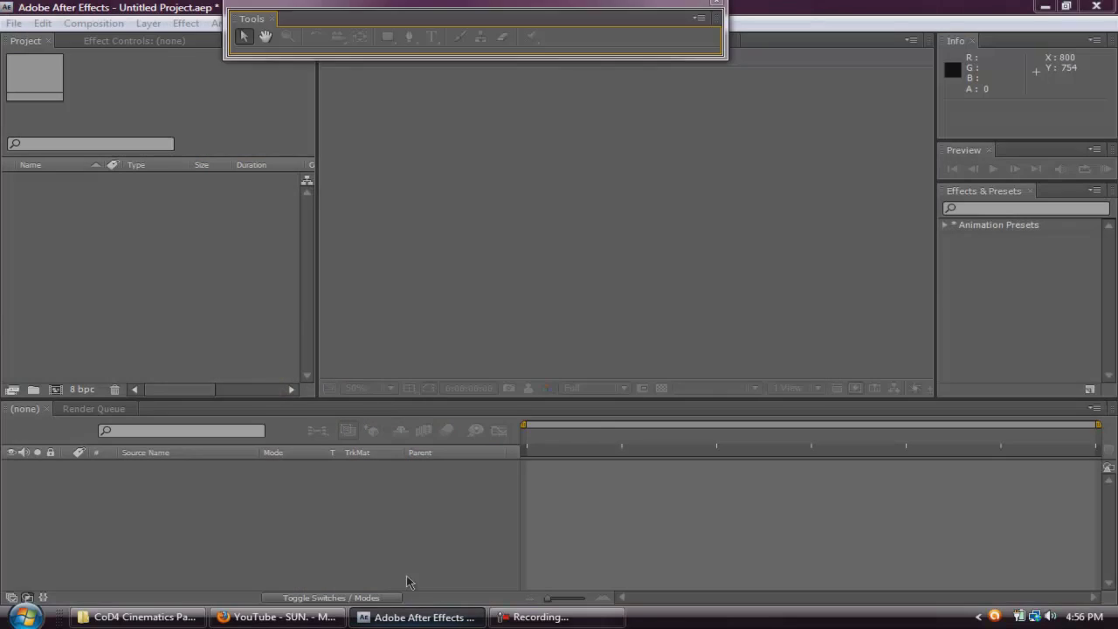
pyautogui.click(168, 617)
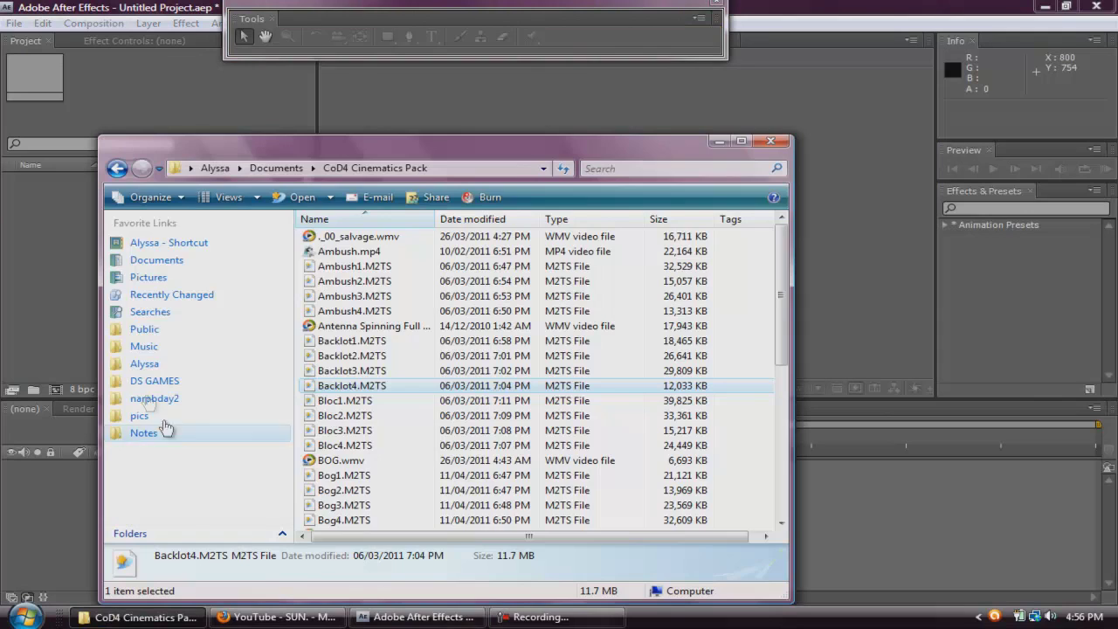
pyautogui.click(35, 254)
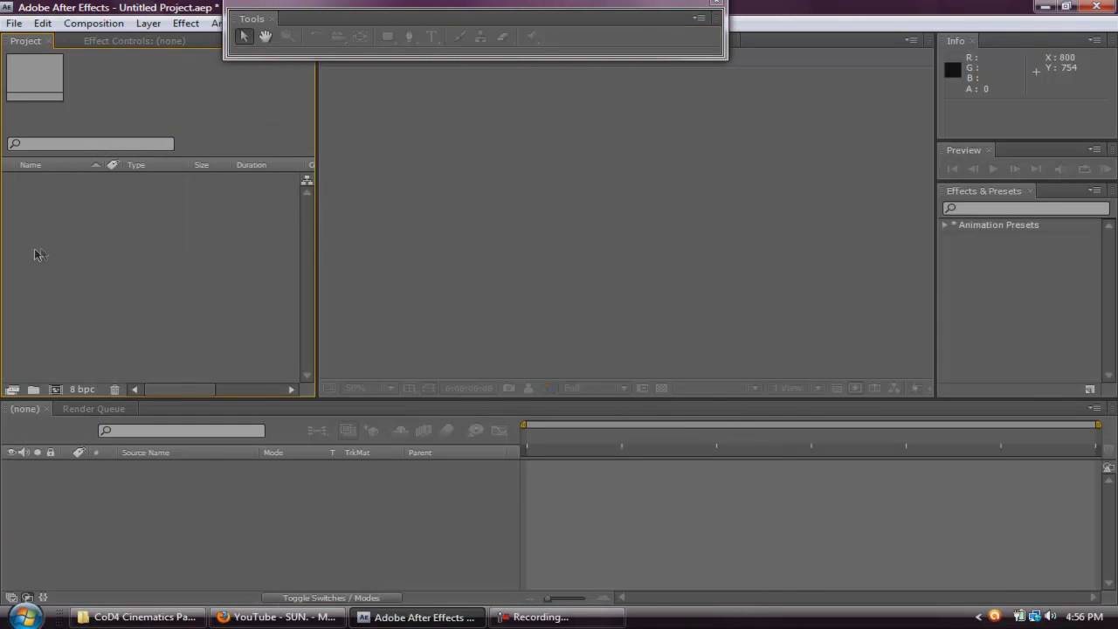
pyautogui.rightClick(97, 231)
pyautogui.click(129, 243)
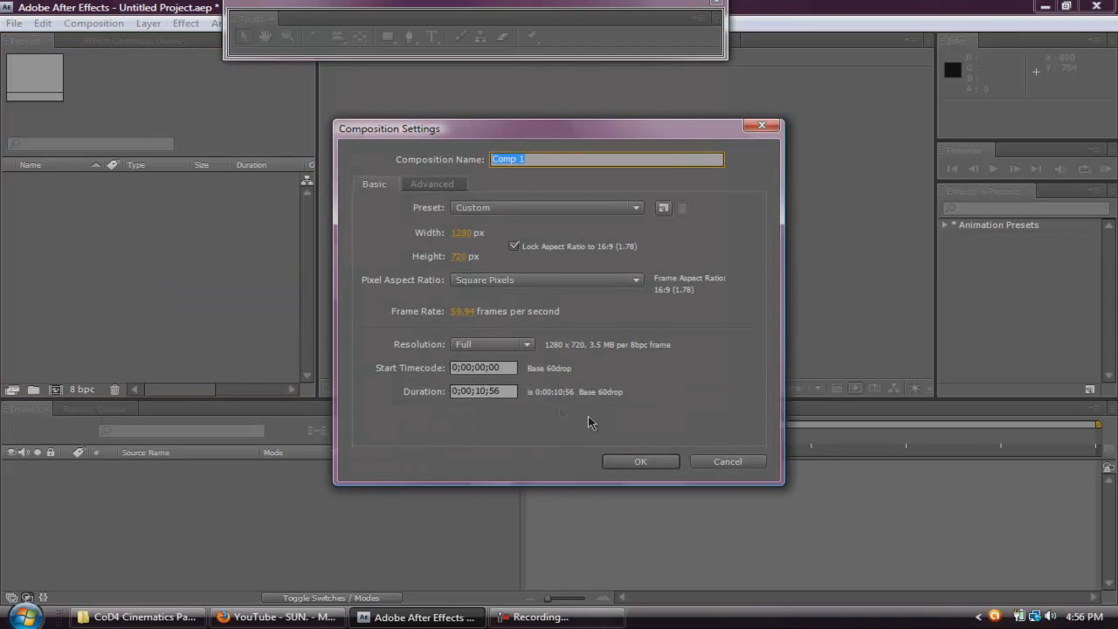
pyautogui.click(634, 461)
# Step: Drag Backlot4.M2TS from the CoD4 Cinematics Pack folder into the After Effects Project panel
pyautogui.click(144, 616)
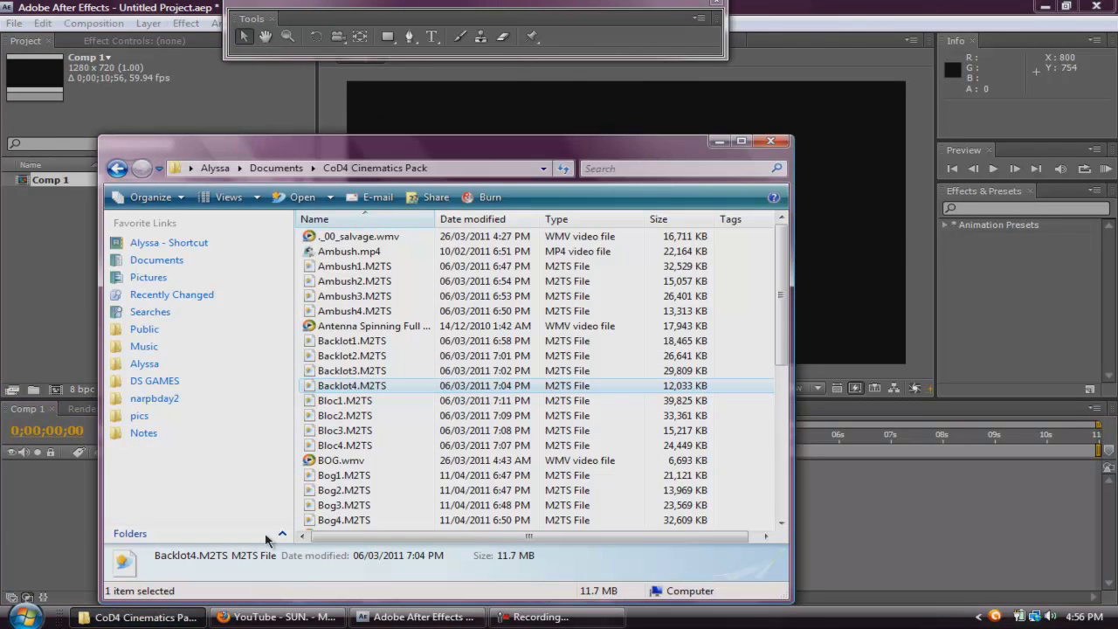
pyautogui.scroll(-3, 375, 323)
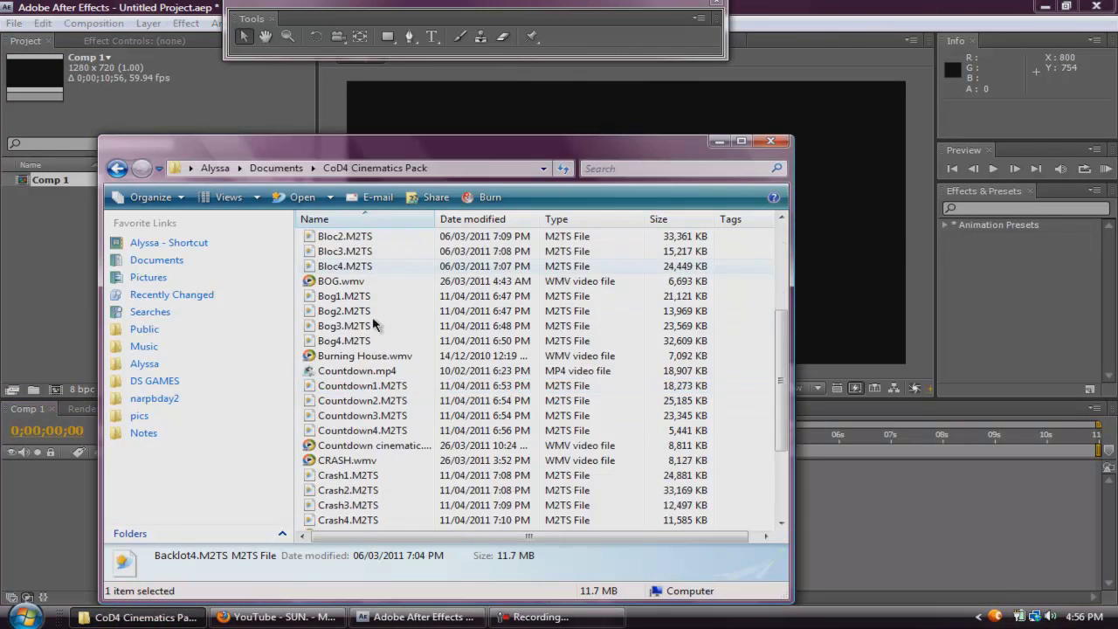
pyautogui.scroll(1, 360, 304)
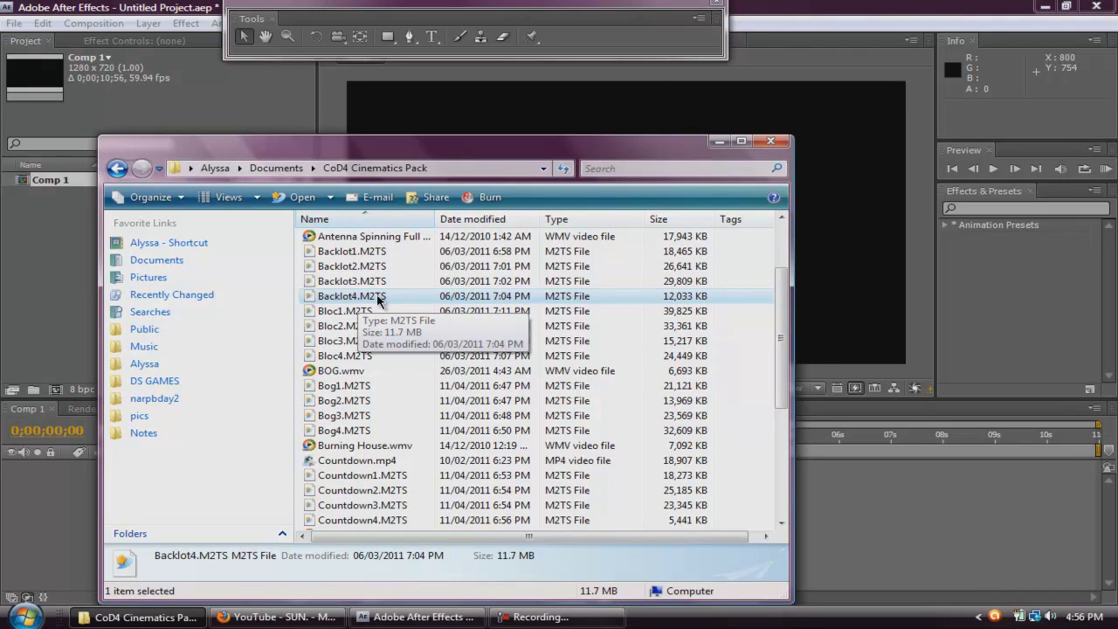
pyautogui.moveTo(377, 300); pyautogui.dragTo(58, 228)
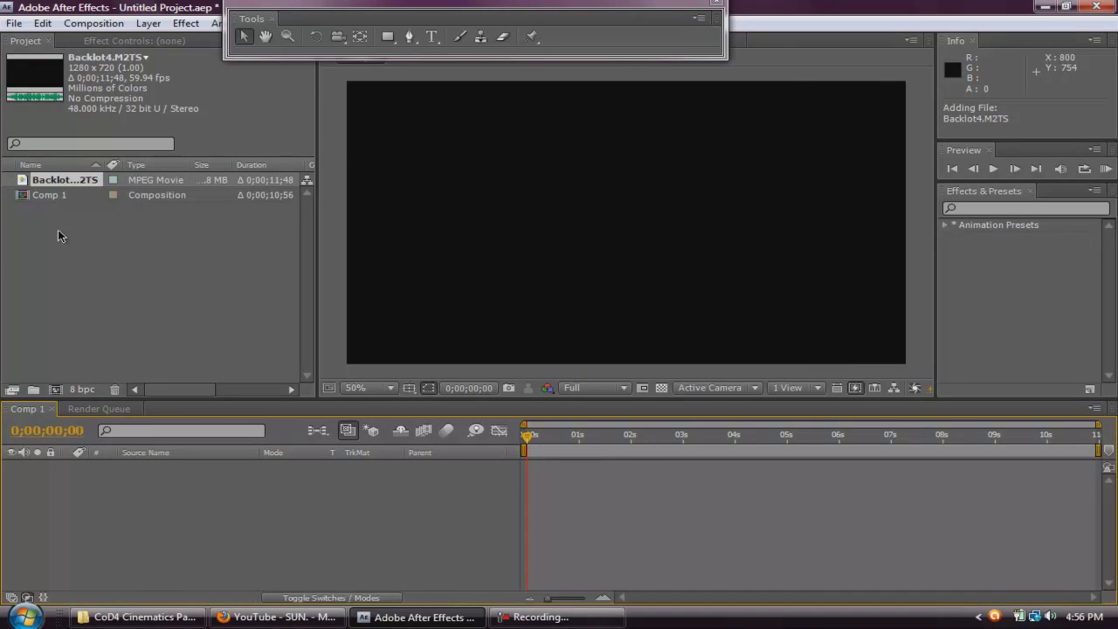
pyautogui.doubleClick(73, 183)
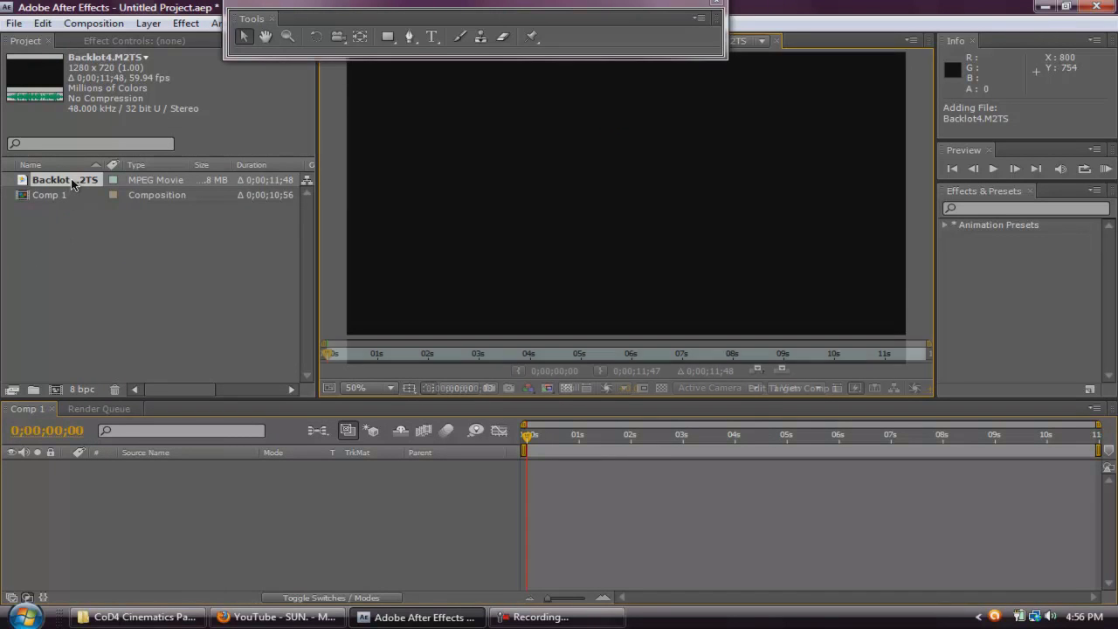
# Step: Trim Backlot4.M2TS from 0;00;06;37 to about 9.5 s and ripple-insert it into Comp 1
pyautogui.moveTo(468, 17); pyautogui.dragTo(263, 235)
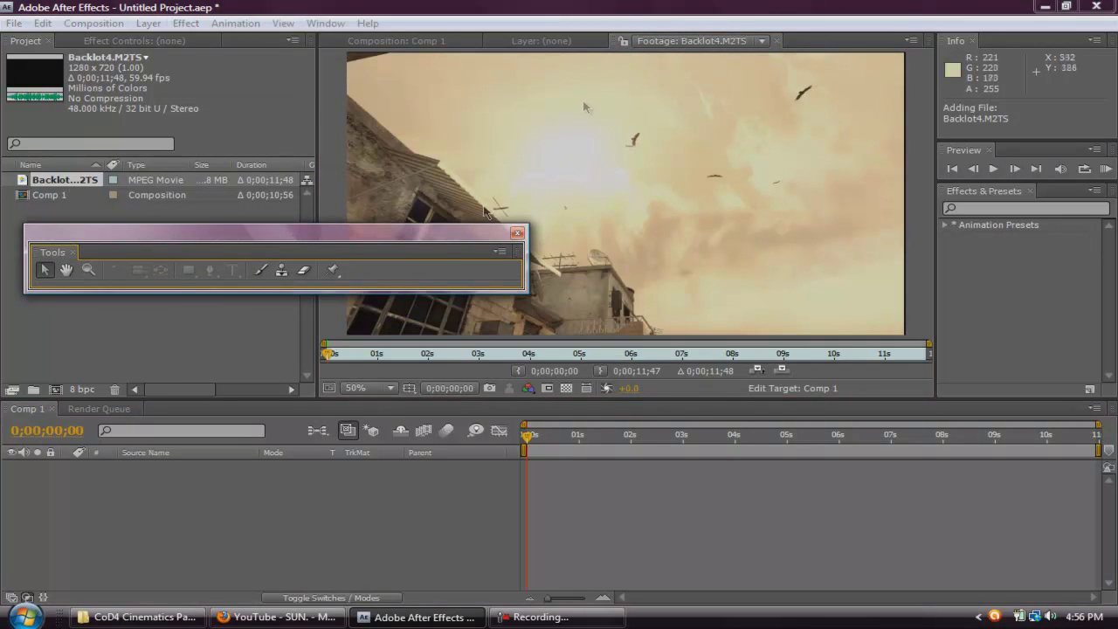
pyautogui.moveTo(489, 228); pyautogui.dragTo(595, 10)
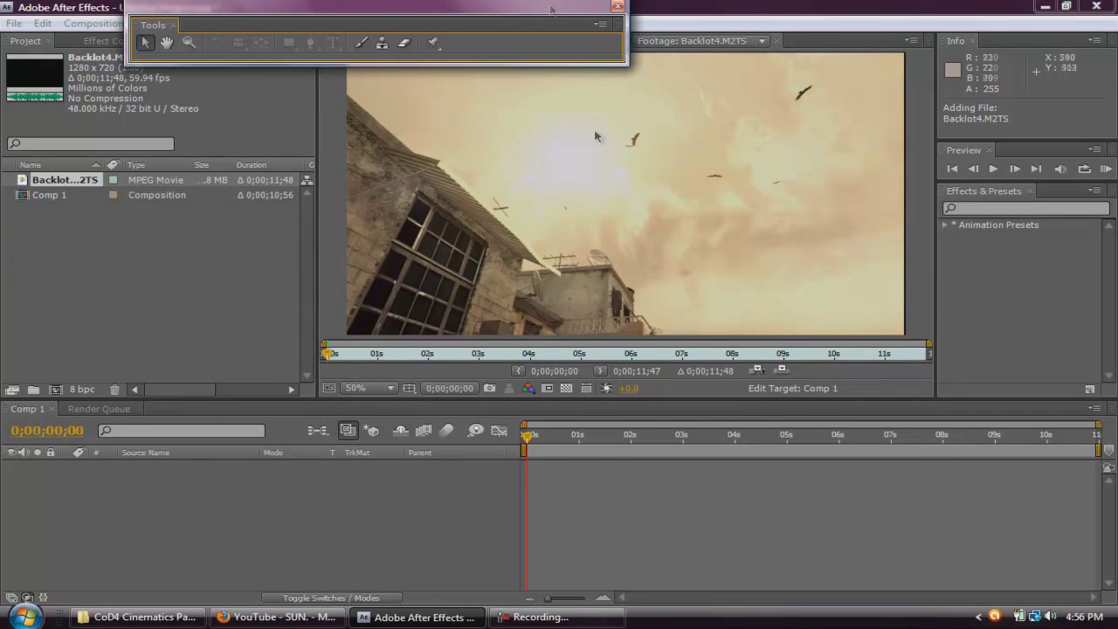
pyautogui.click(623, 354)
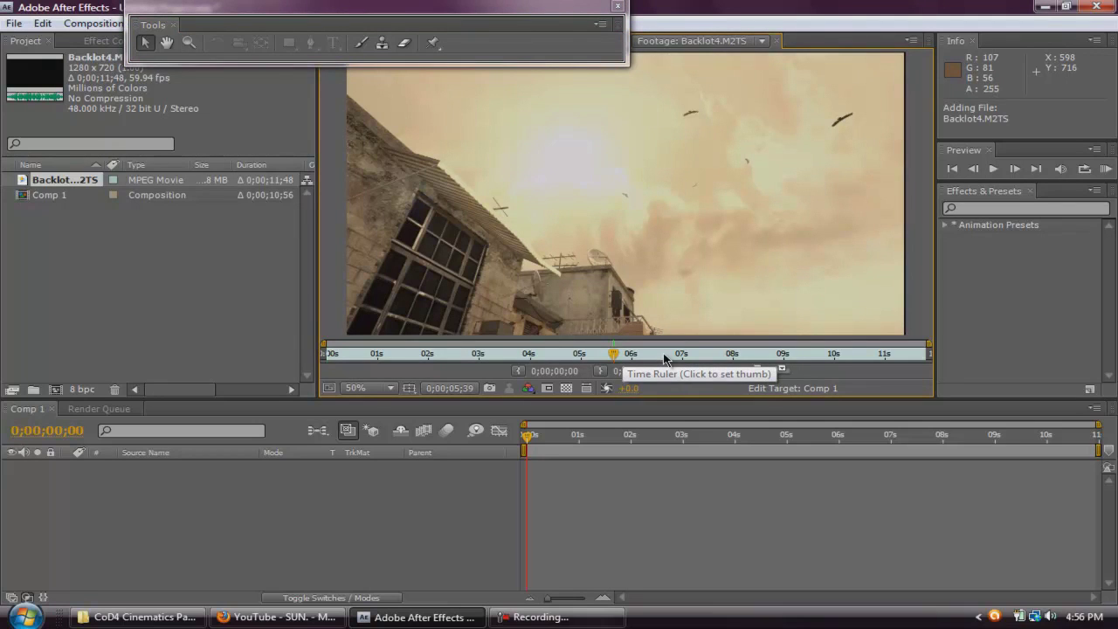
pyautogui.click(662, 353)
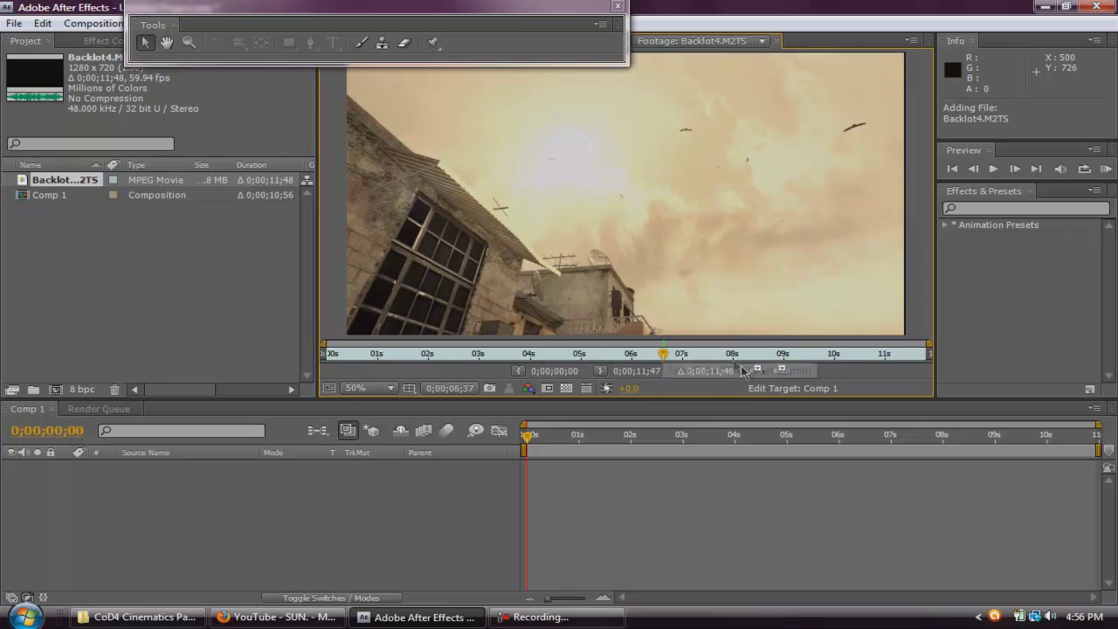
pyautogui.click(521, 374)
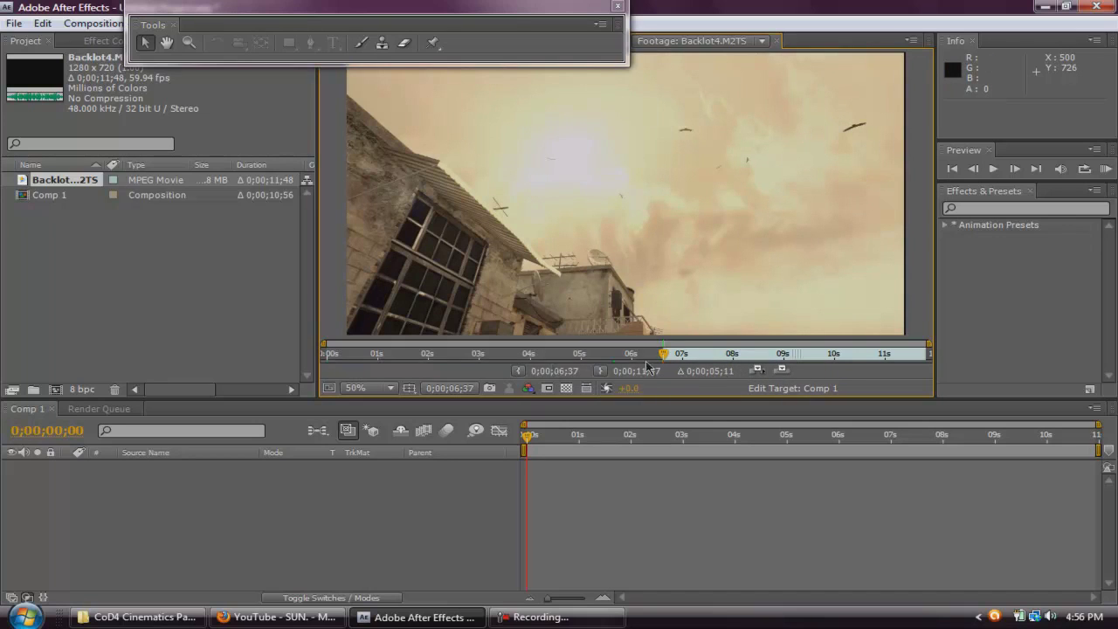
pyautogui.click(731, 353)
pyautogui.click(809, 355)
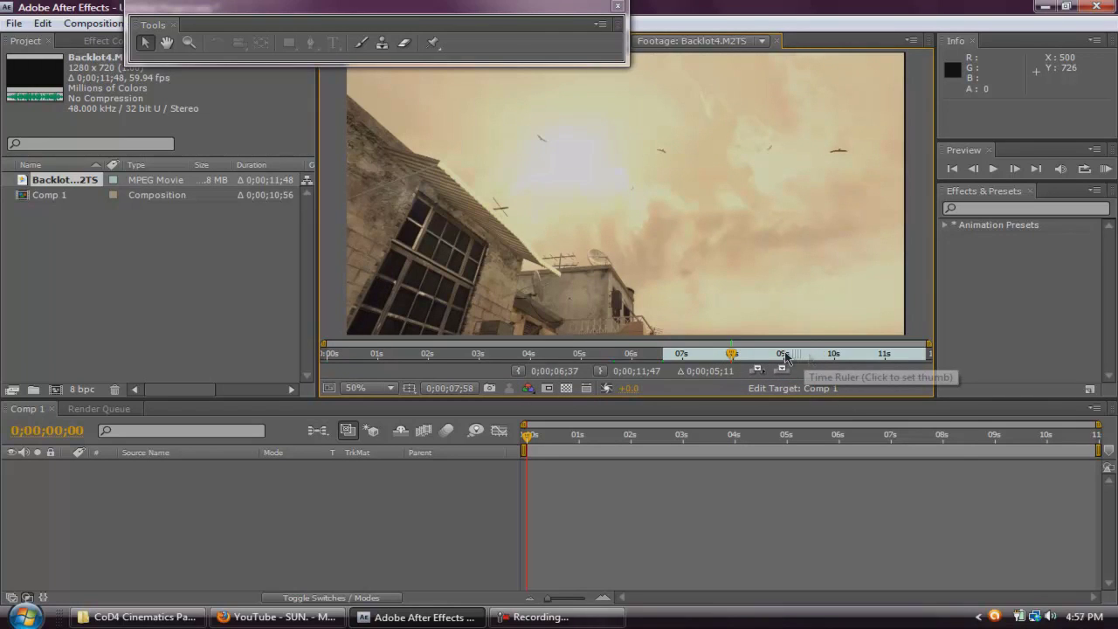
pyautogui.click(600, 372)
pyautogui.click(756, 369)
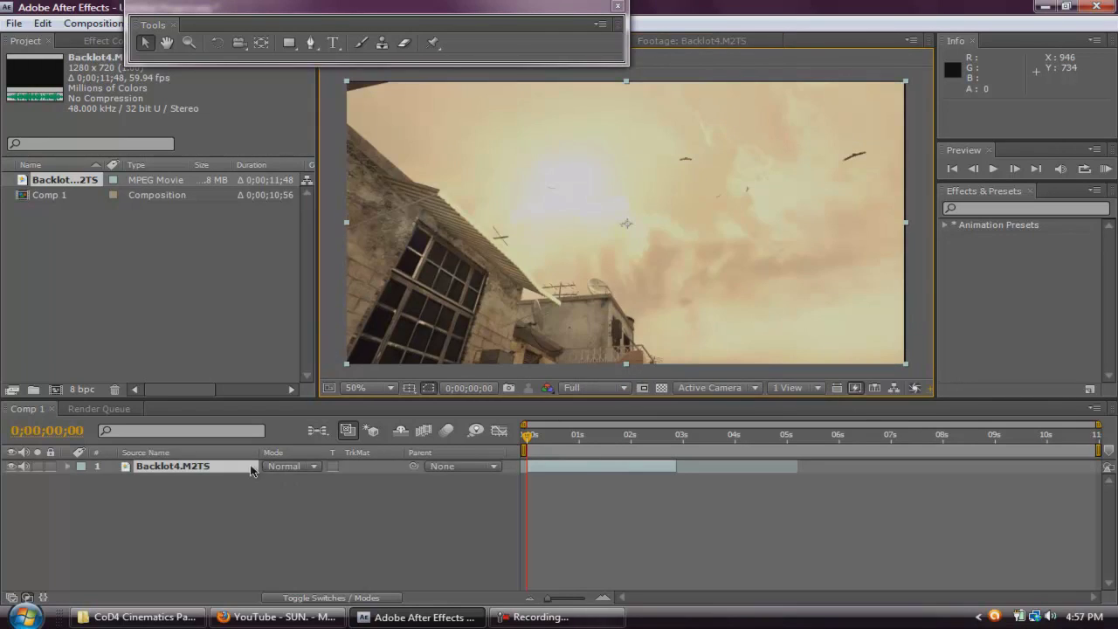
# Step: Re-add Backlot4.M2TS as layer 1 in Comp 1 and scale it to about 102% × 105%
pyautogui.click(659, 444)
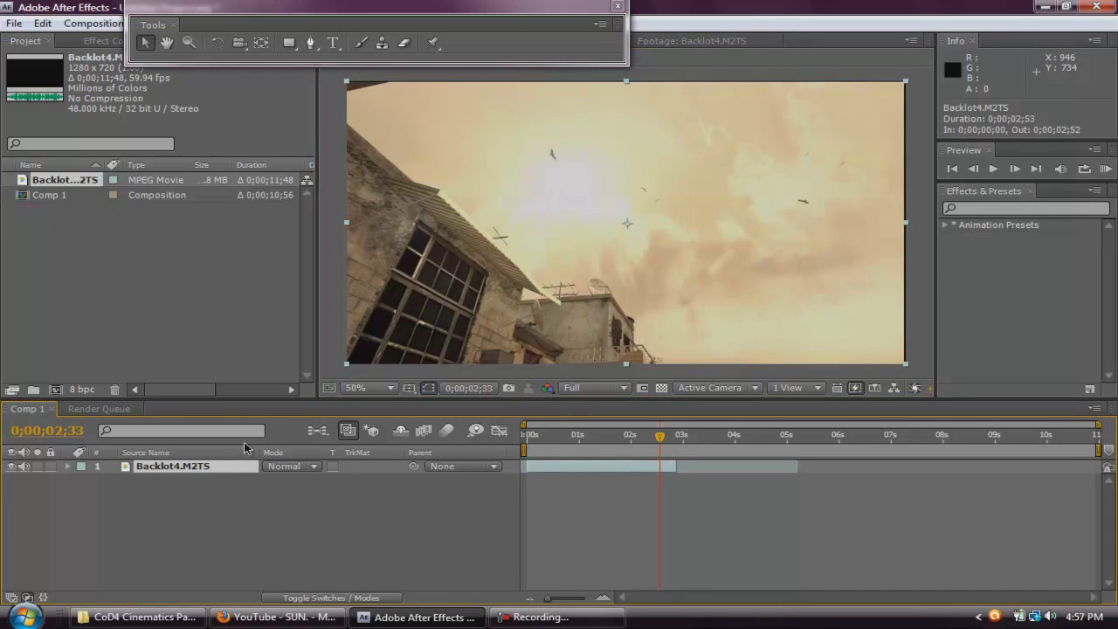
pyautogui.press('Delete')
pyautogui.moveTo(87, 183); pyautogui.dragTo(288, 491)
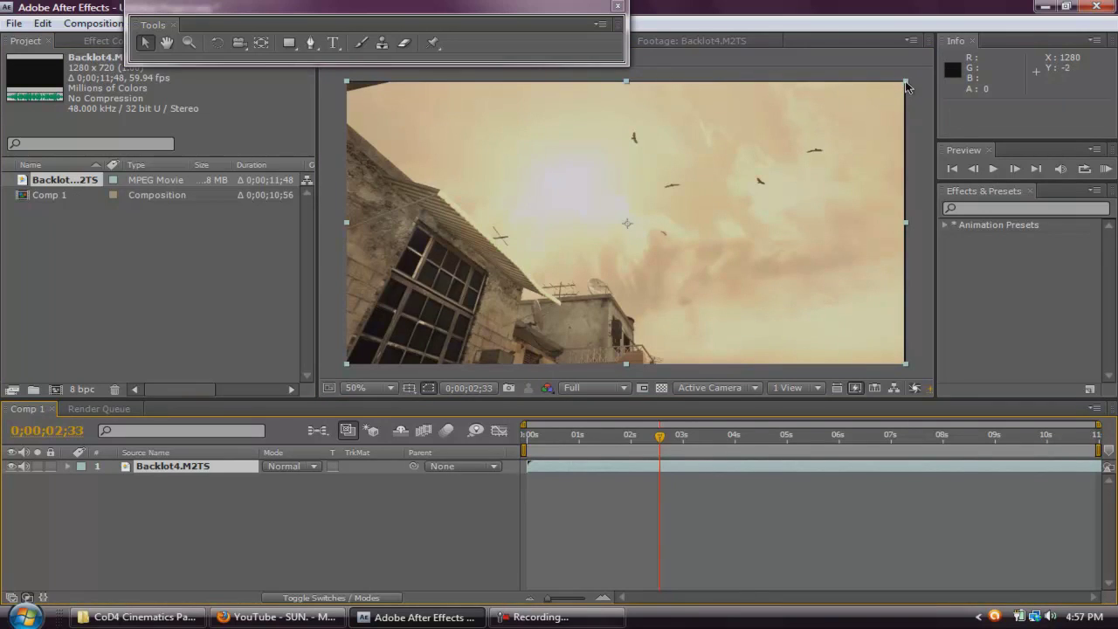
pyautogui.moveTo(906, 82); pyautogui.dragTo(912, 77)
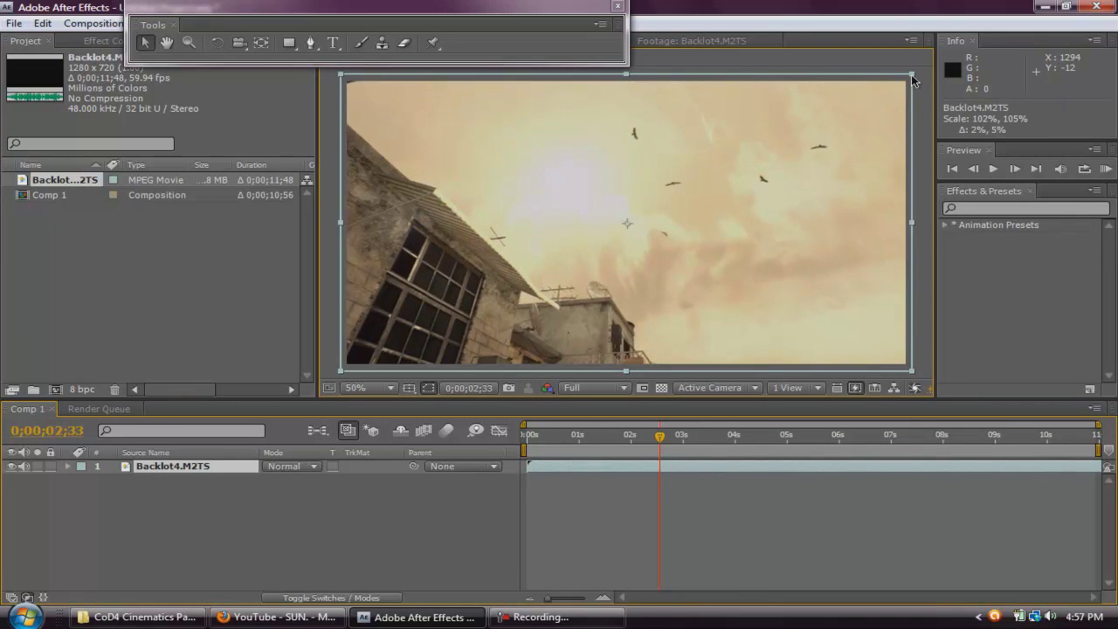
pyautogui.click(229, 470)
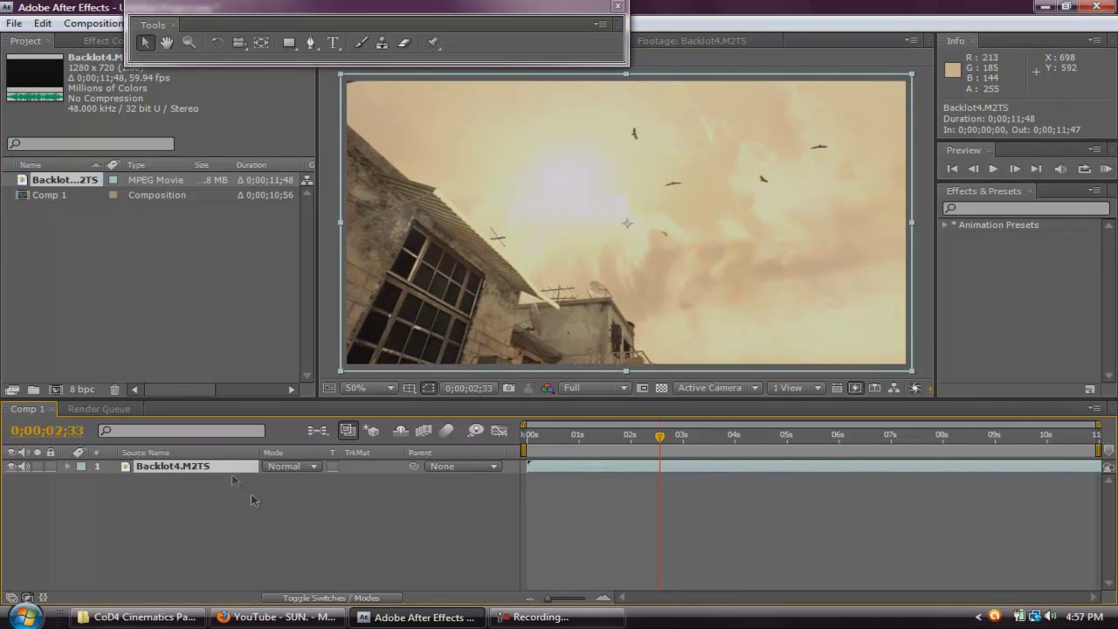
pyautogui.rightClick(277, 506)
# Step: Add Adjustment Layer 1 above Backlot4.M2TS and select it with the Pen tool
pyautogui.moveTo(323, 451)
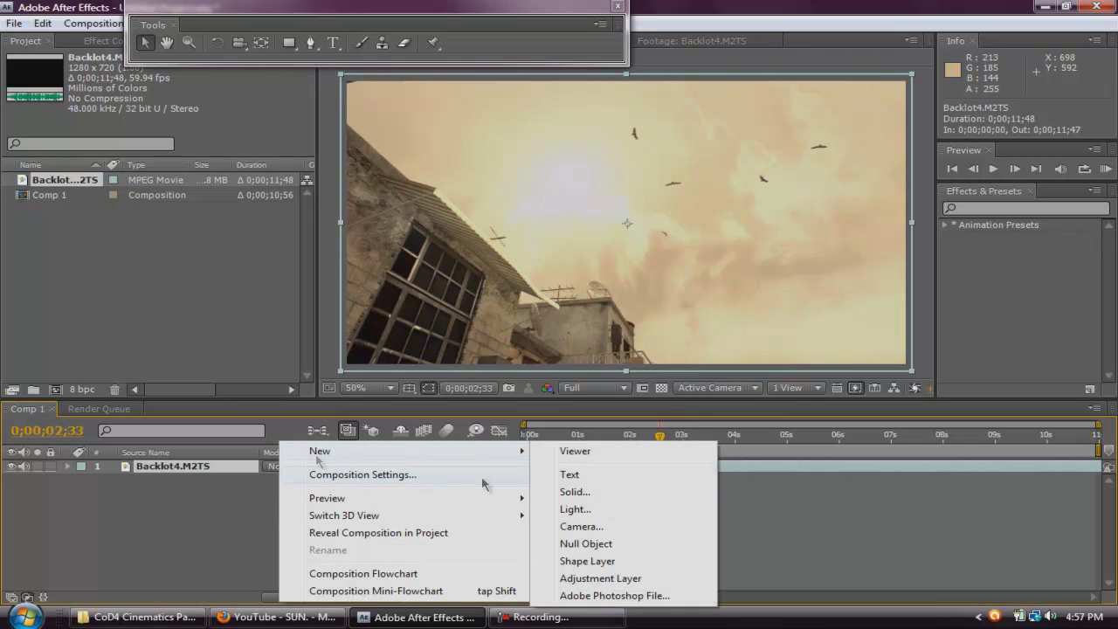
pyautogui.click(609, 579)
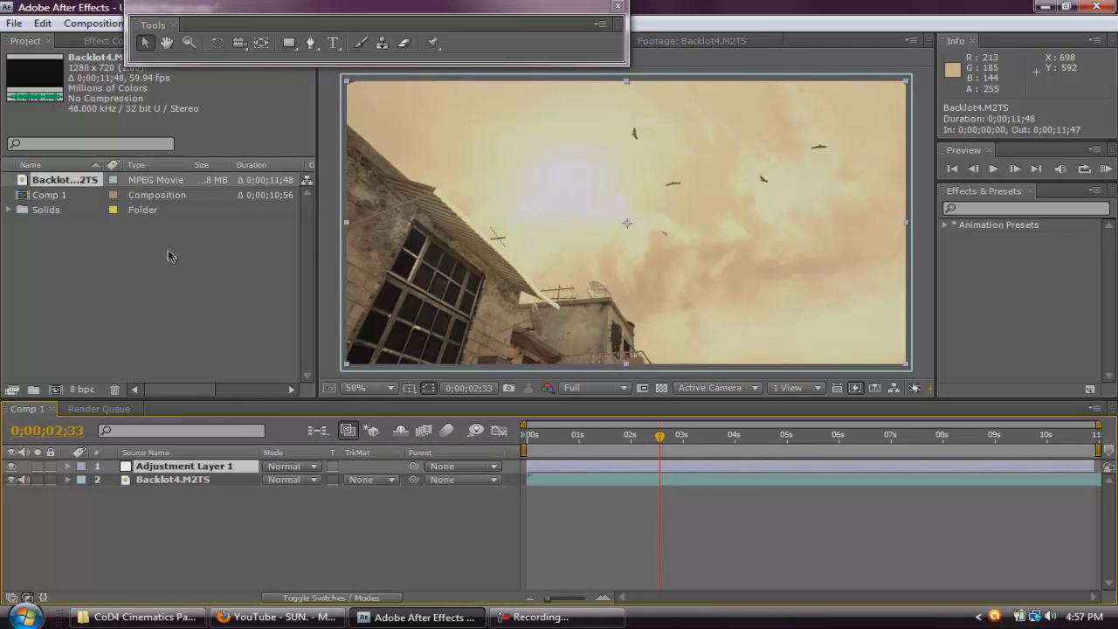
pyautogui.click(310, 44)
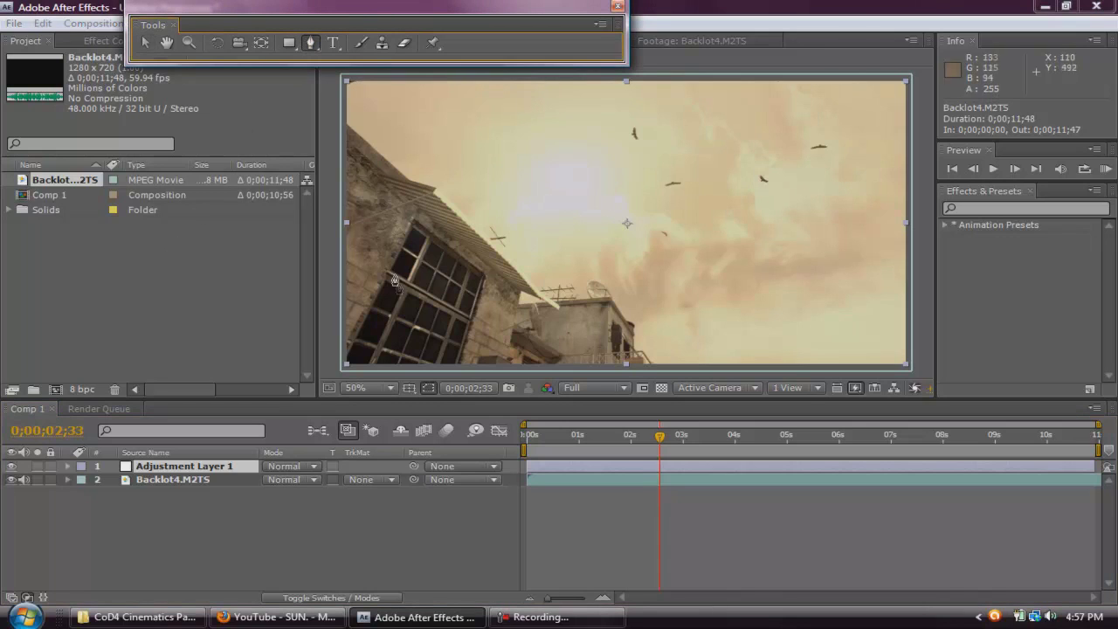
pyautogui.click(200, 470)
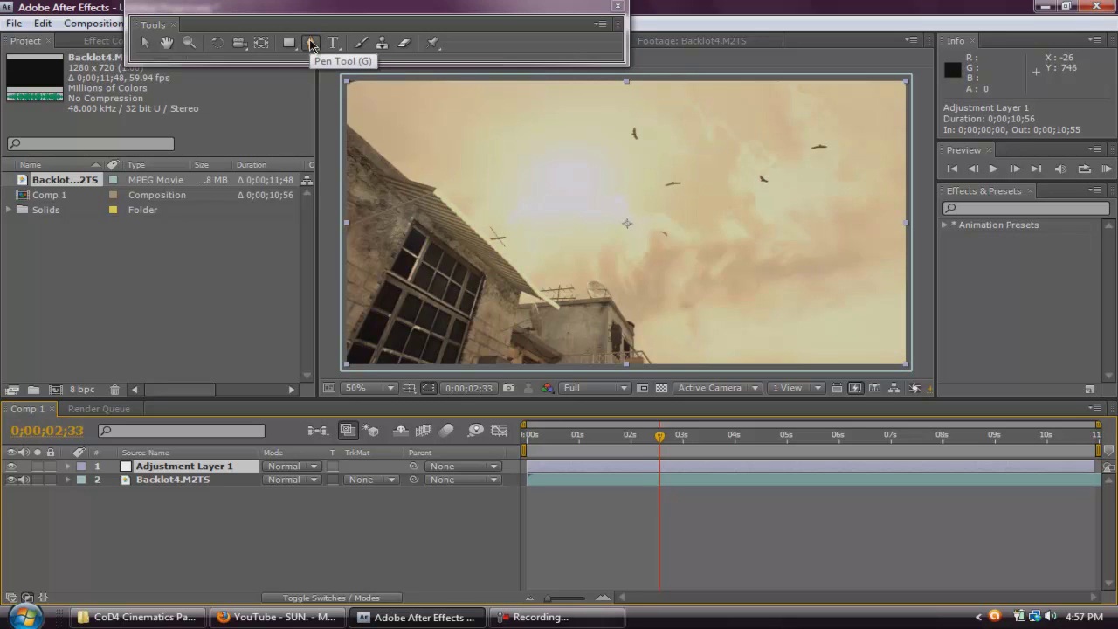
# Step: Start Mask 1 at the layer's left edge and place points along the roof line
pyautogui.moveTo(375, 223); pyautogui.dragTo(445, 242)
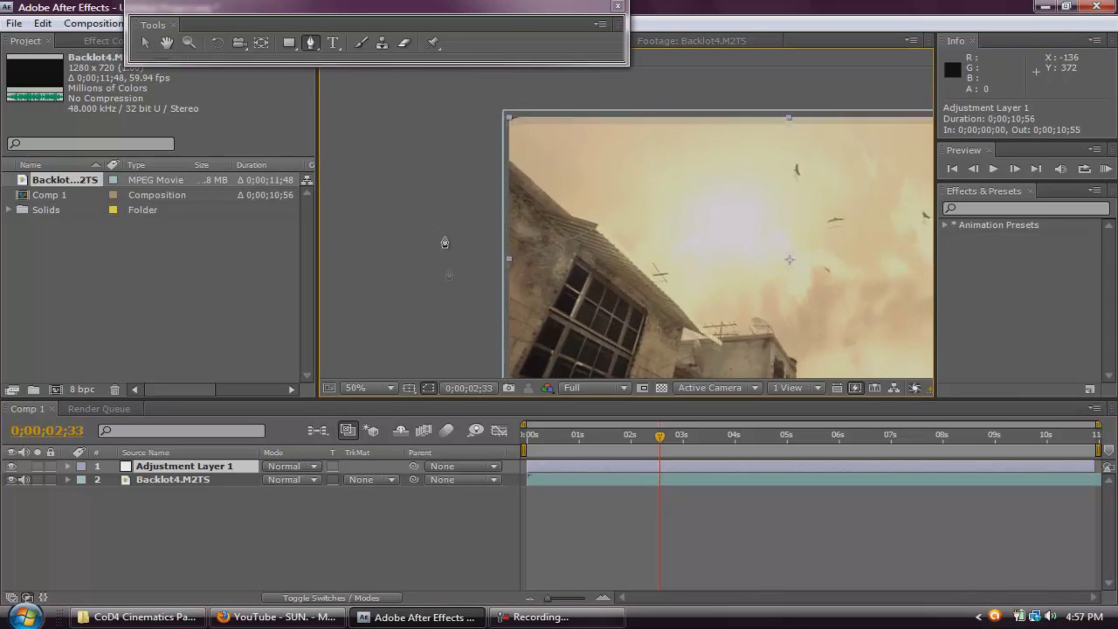
pyautogui.moveTo(648, 267); pyautogui.dragTo(529, 276)
pyautogui.scroll(2, 425, 183)
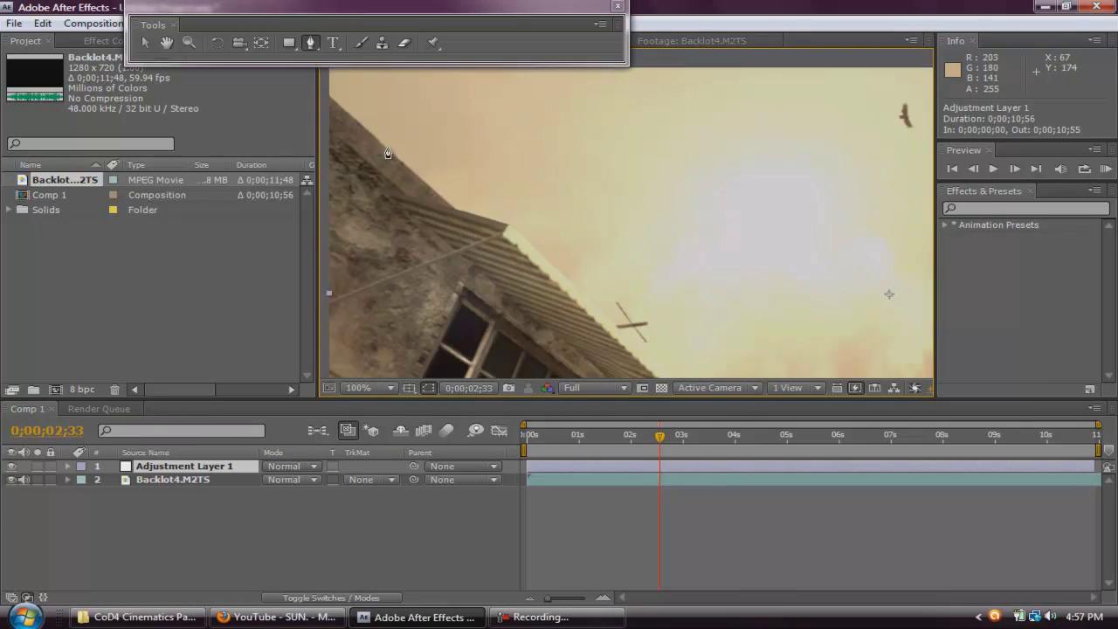
pyautogui.moveTo(387, 154); pyautogui.dragTo(455, 154)
pyautogui.click(459, 151)
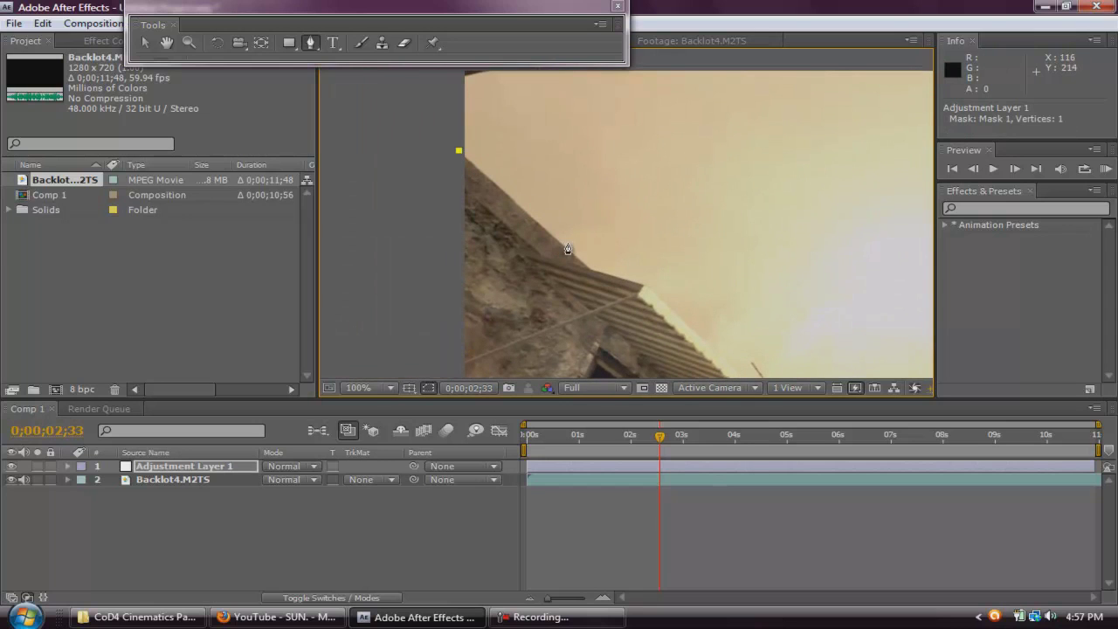
pyautogui.click(593, 270)
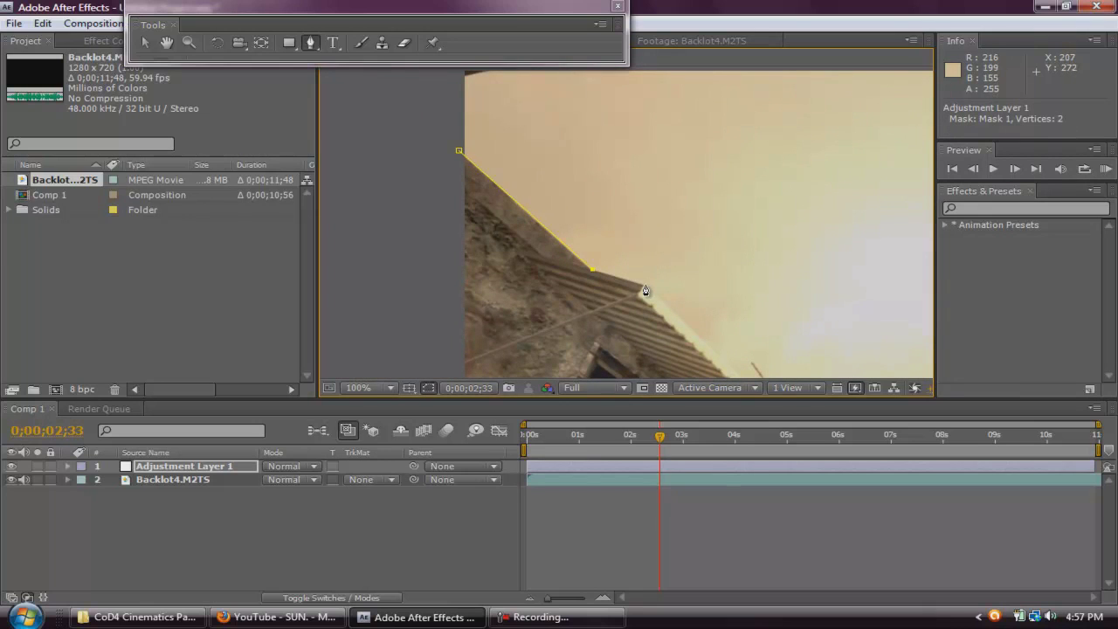
pyautogui.click(646, 291)
pyautogui.moveTo(698, 307); pyautogui.dragTo(564, 233)
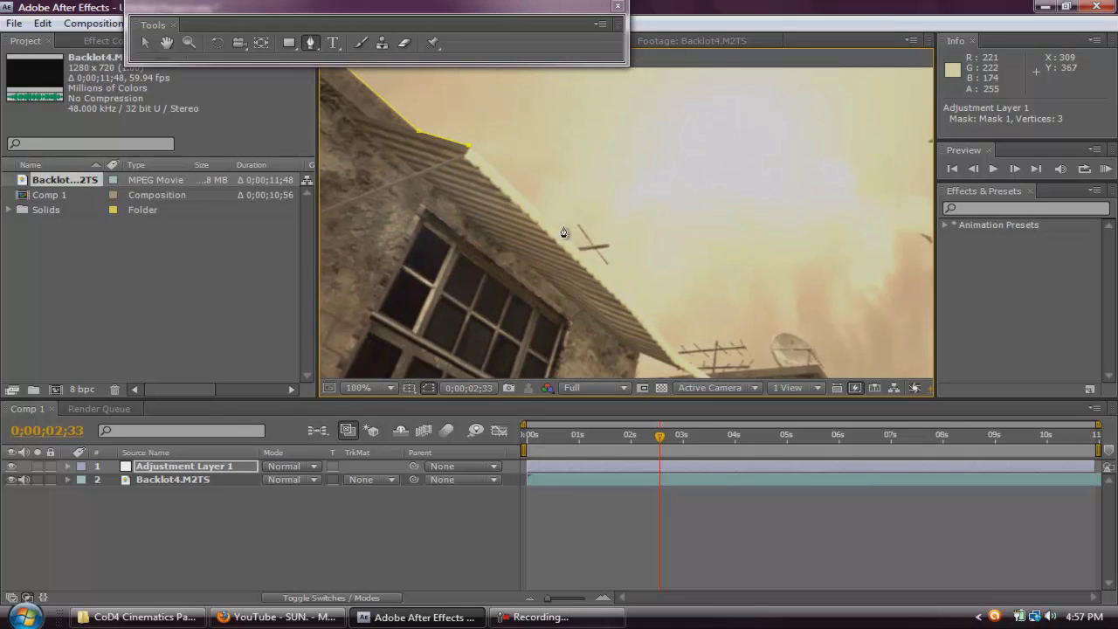
pyautogui.click(623, 290)
# Step: Continue the mask around the lower rooftop and wall, closing it at the first point
pyautogui.moveTo(705, 358); pyautogui.dragTo(615, 305)
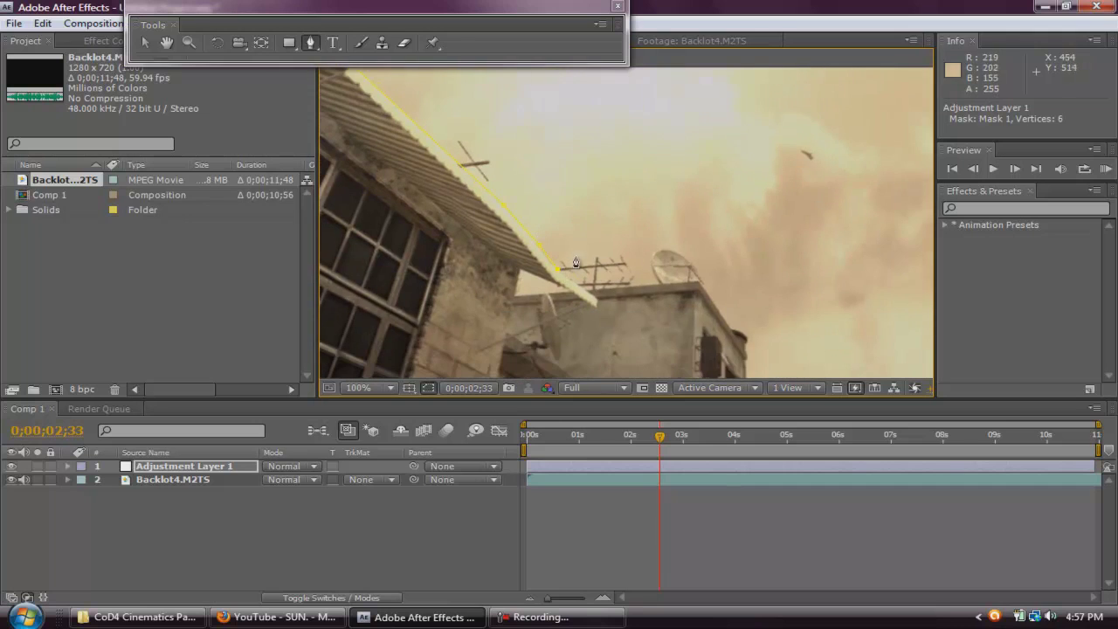
pyautogui.click(597, 305)
pyautogui.click(560, 289)
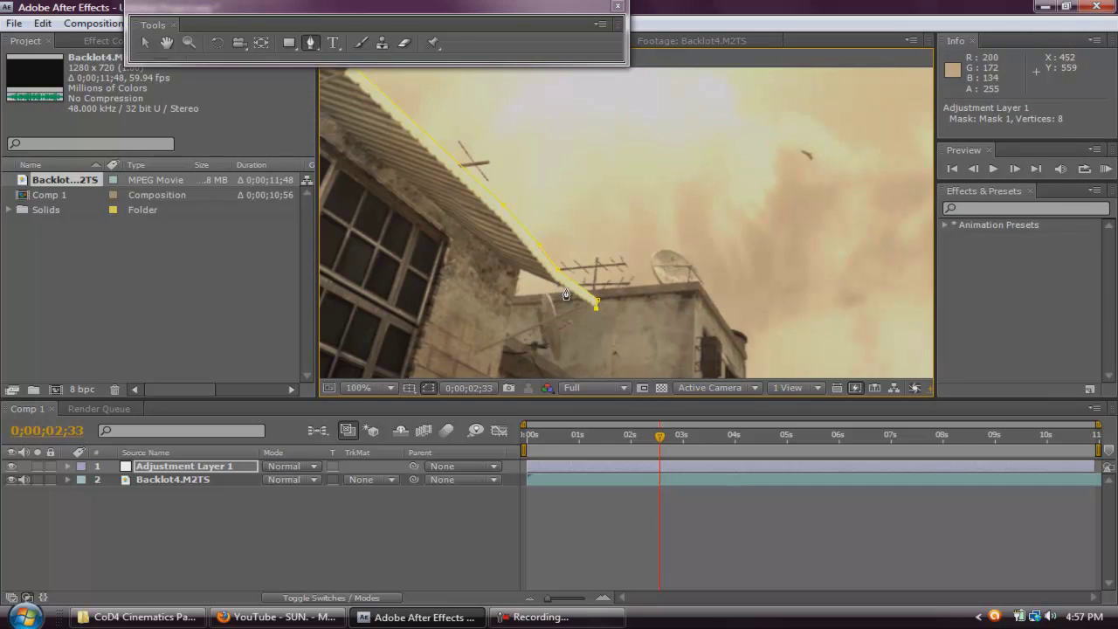
pyautogui.click(521, 277)
pyautogui.moveTo(533, 299); pyautogui.dragTo(584, 181)
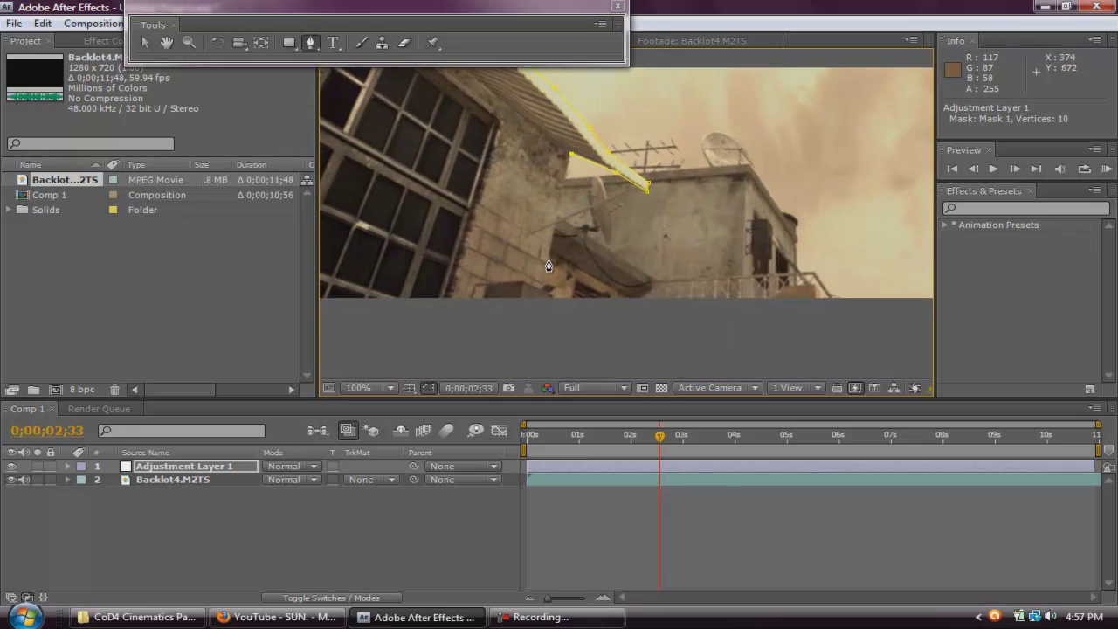
pyautogui.click(557, 215)
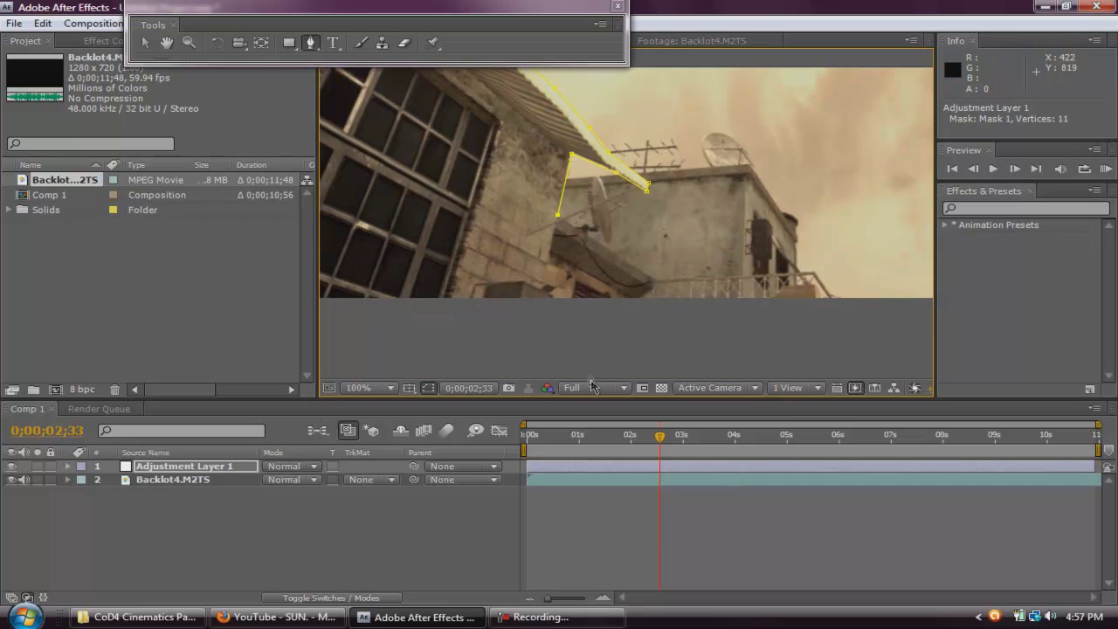
pyautogui.click(653, 278)
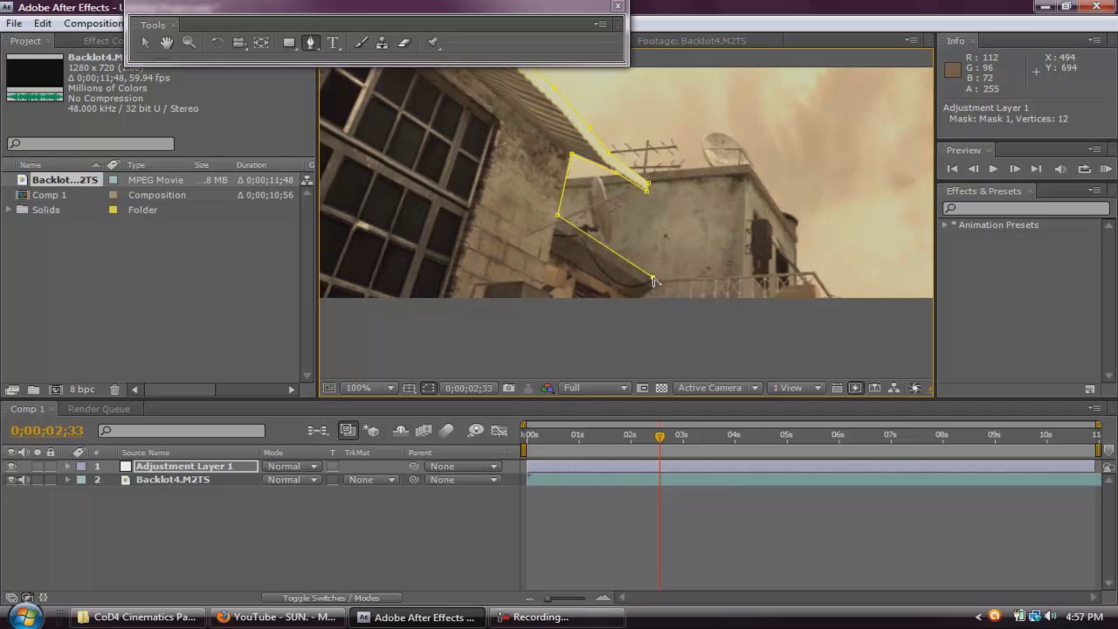
pyautogui.click(623, 312)
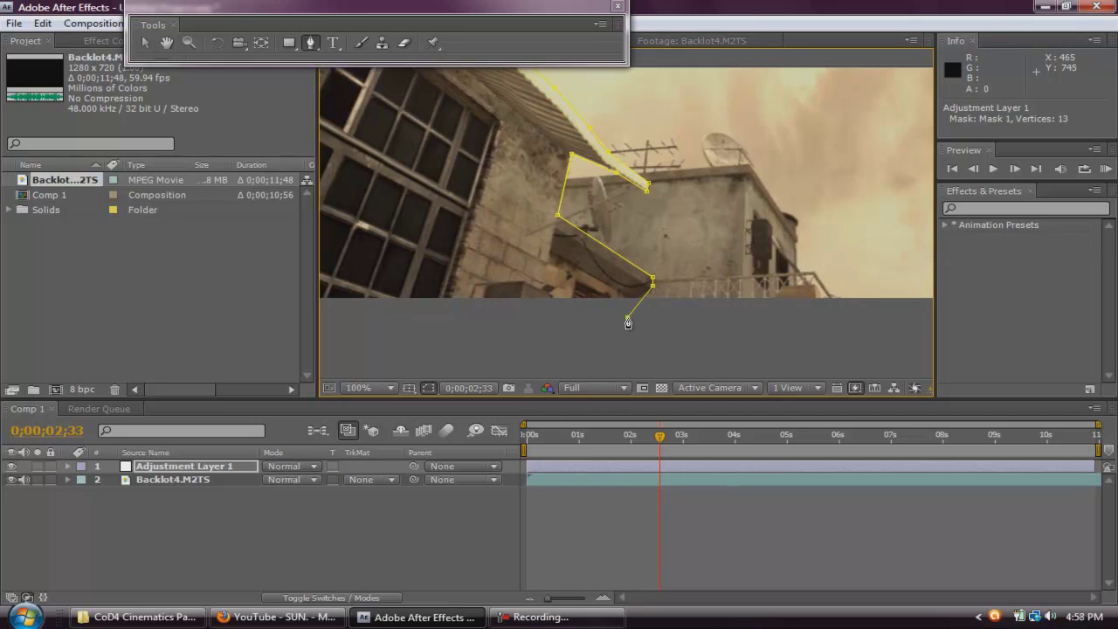
pyautogui.moveTo(628, 312); pyautogui.dragTo(892, 405)
pyautogui.scroll(-1, 419, 252)
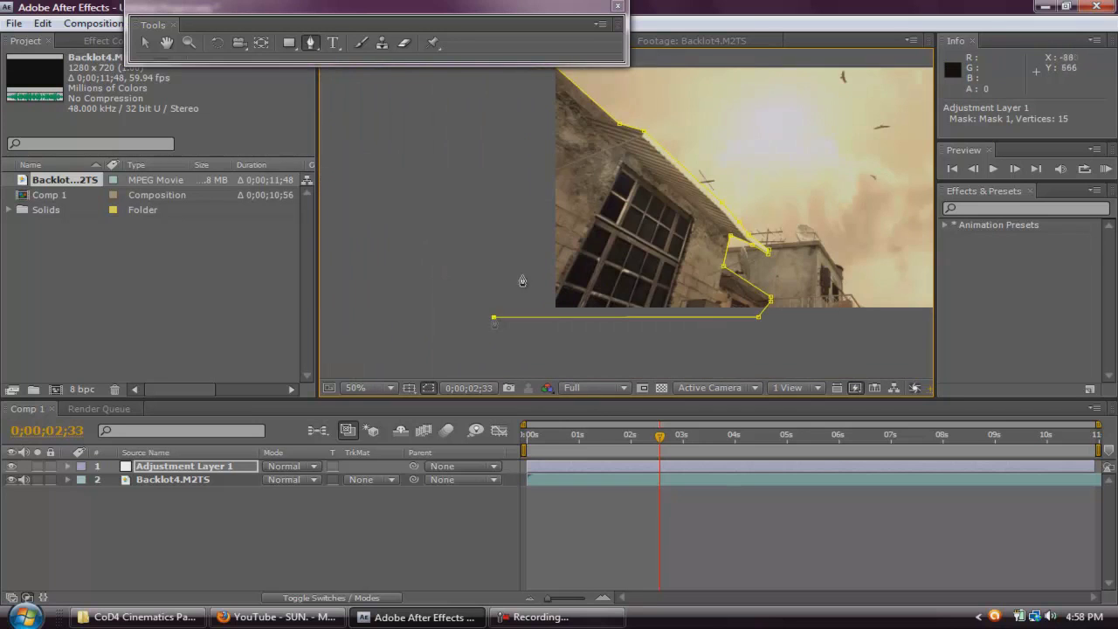
pyautogui.click(529, 132)
pyautogui.click(519, 130)
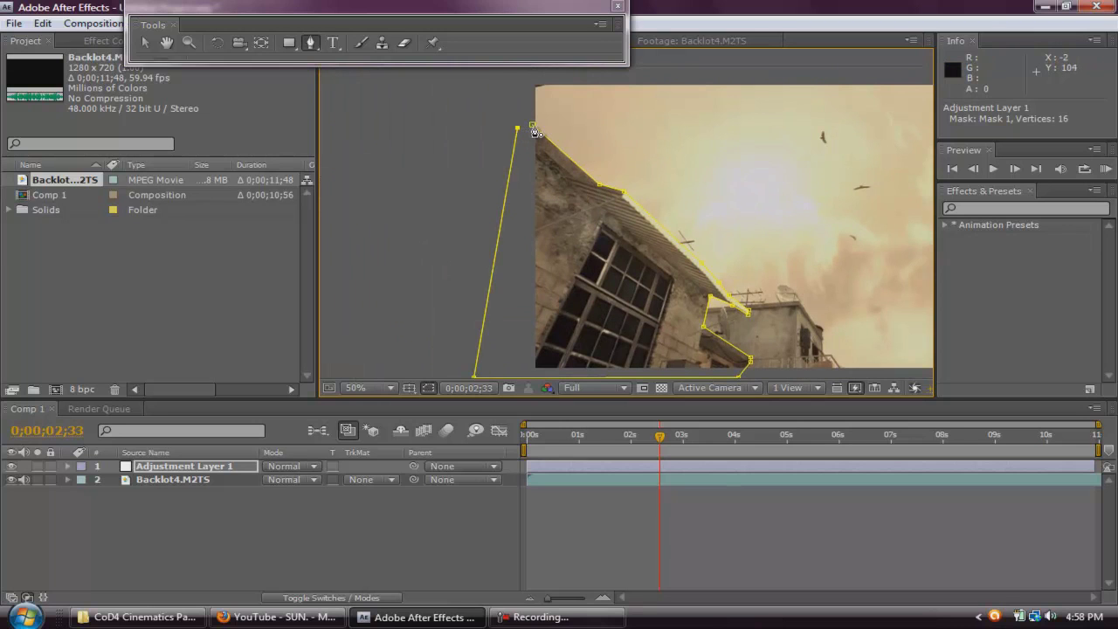
pyautogui.hscroll(3, 699, 199)
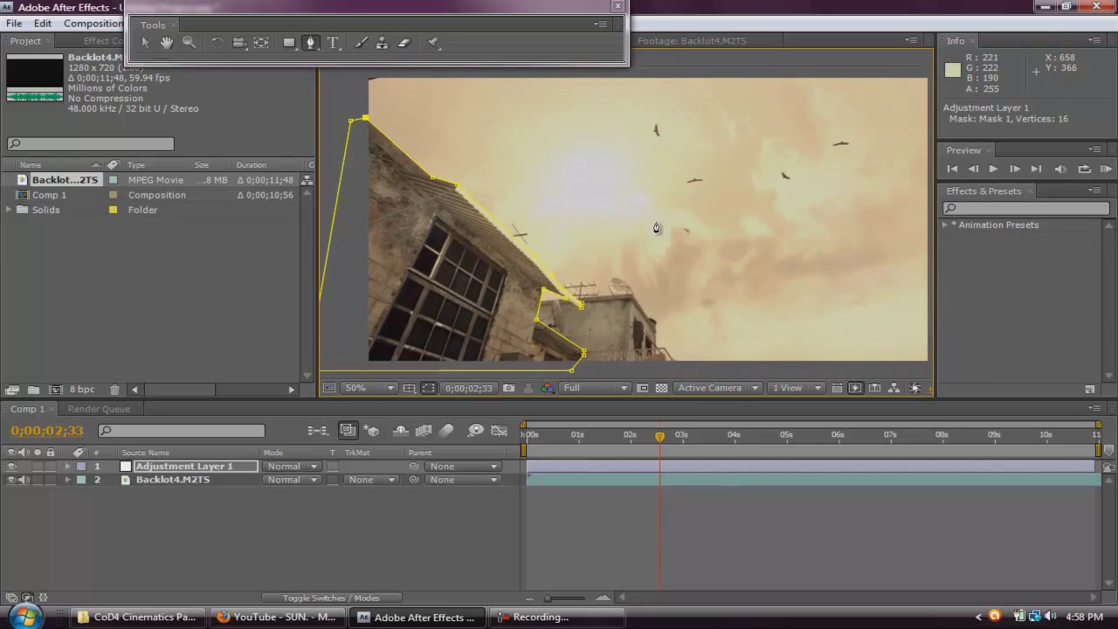
# Step: Apply the Generate > Stroke effect to the masked Adjustment Layer 1
pyautogui.click(223, 472)
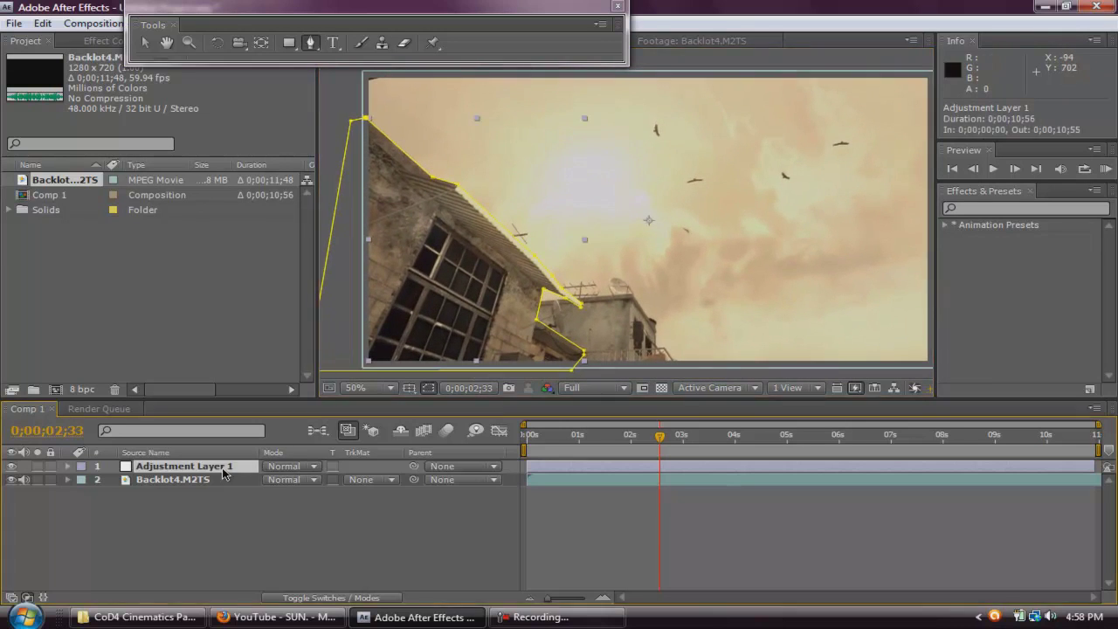
pyautogui.rightClick(218, 472)
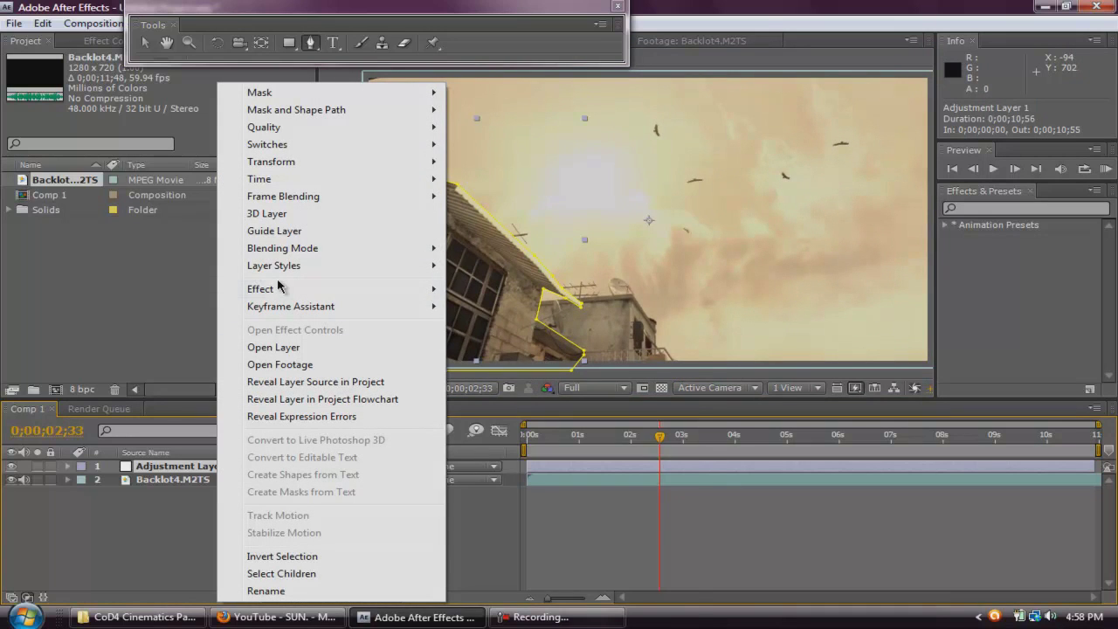
pyautogui.moveTo(288, 288)
pyautogui.moveTo(519, 286)
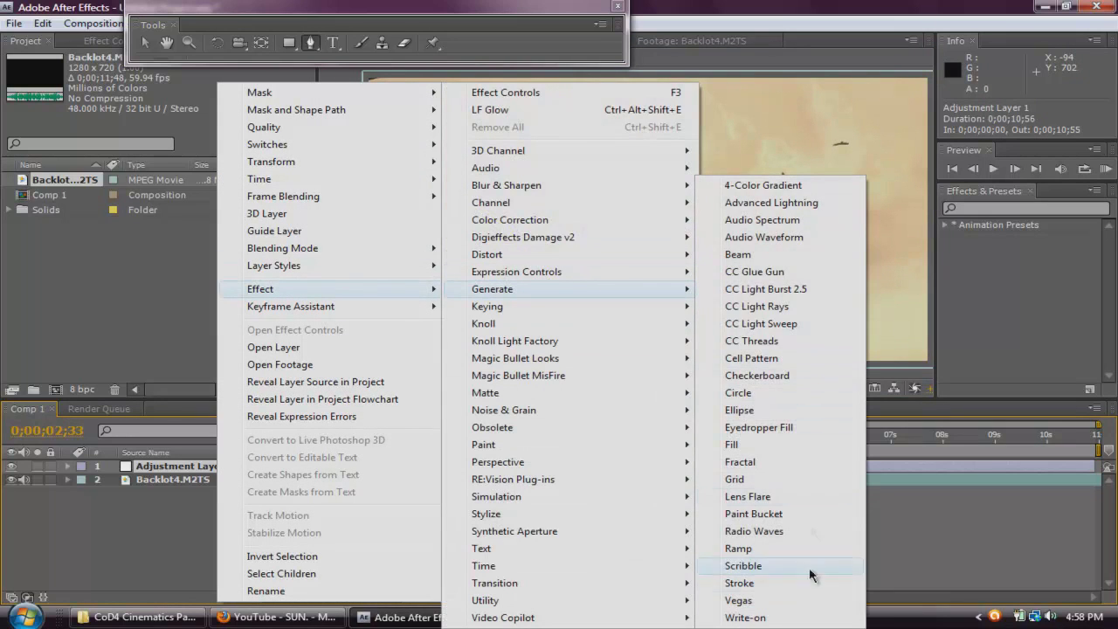
pyautogui.click(739, 582)
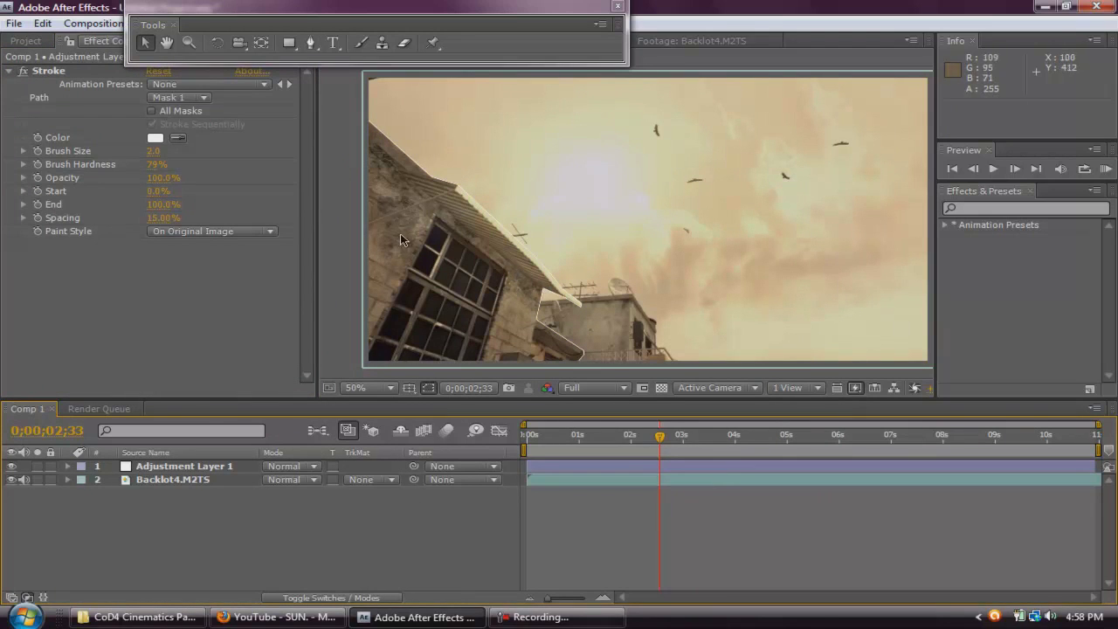
# Step: Set the Stroke colour to black (000000) in the colour picker
pyautogui.click(154, 138)
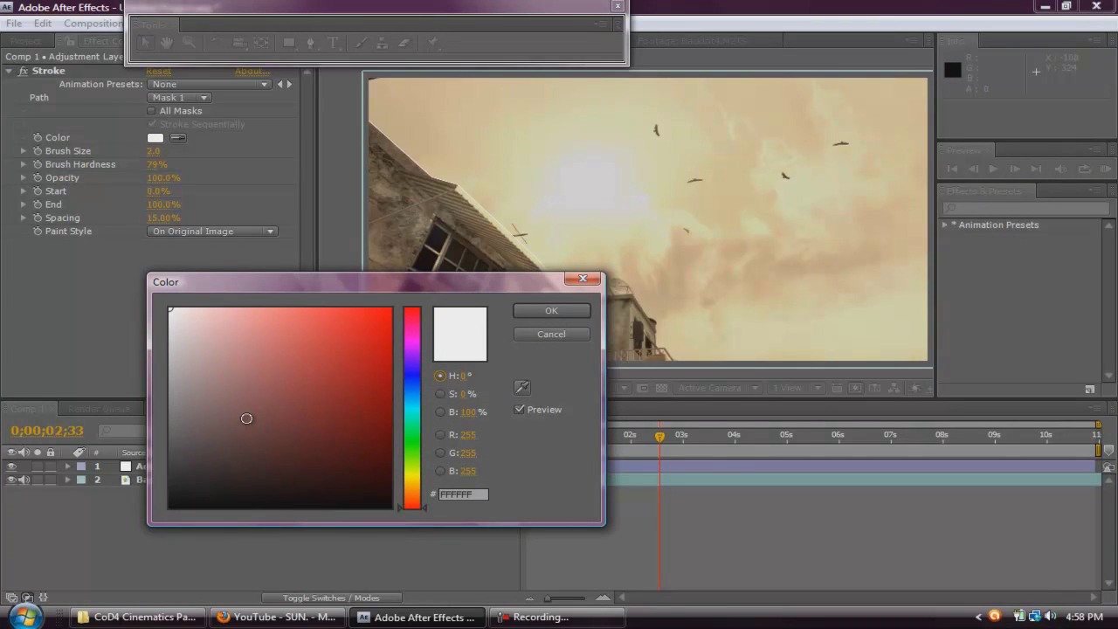
pyautogui.moveTo(246, 419); pyautogui.dragTo(152, 553)
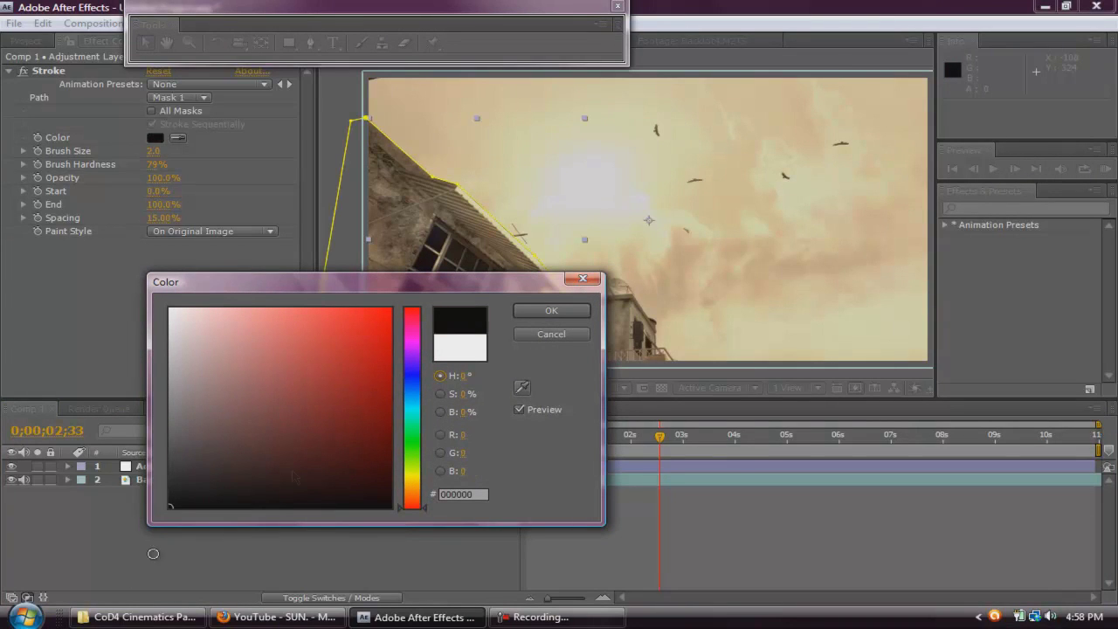
pyautogui.click(551, 310)
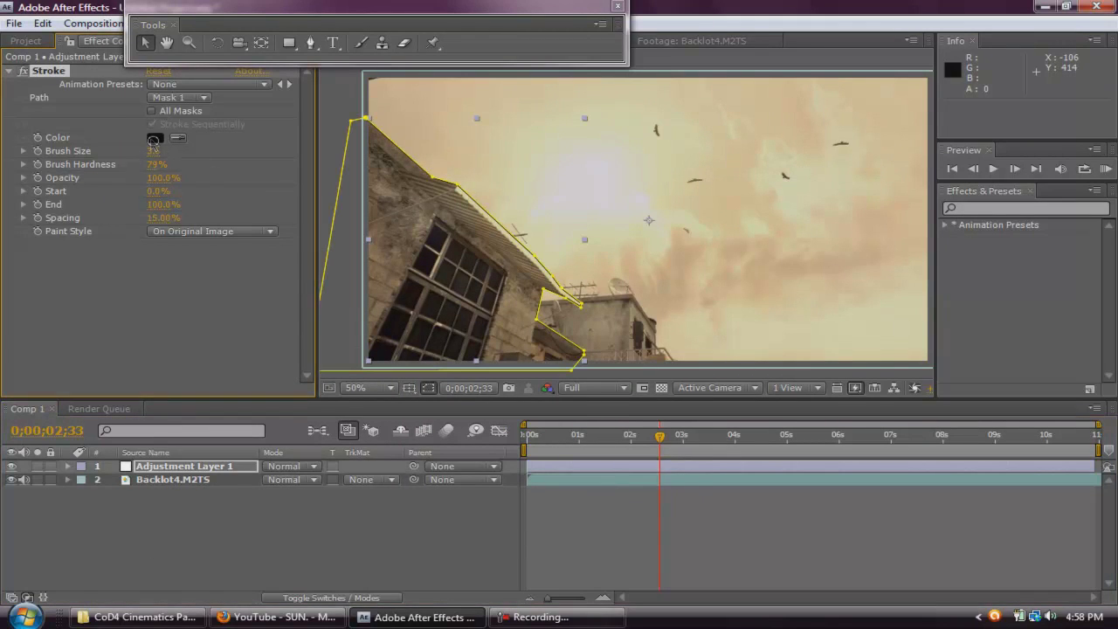
pyautogui.click(154, 138)
pyautogui.click(573, 312)
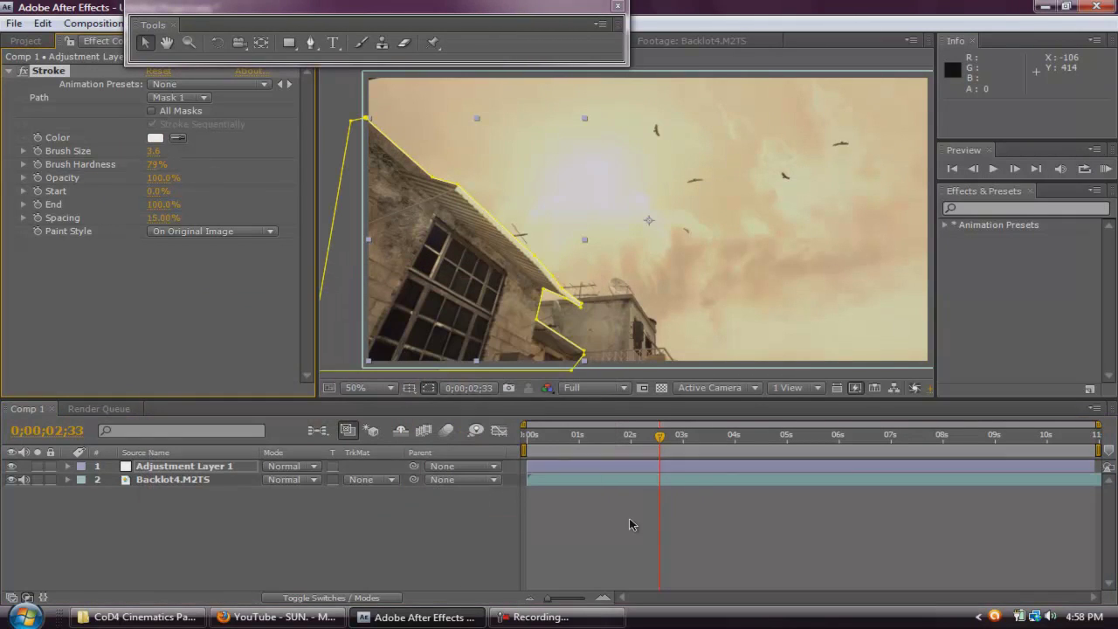
pyautogui.click(155, 138)
pyautogui.click(326, 474)
pyautogui.moveTo(327, 474); pyautogui.dragTo(170, 506)
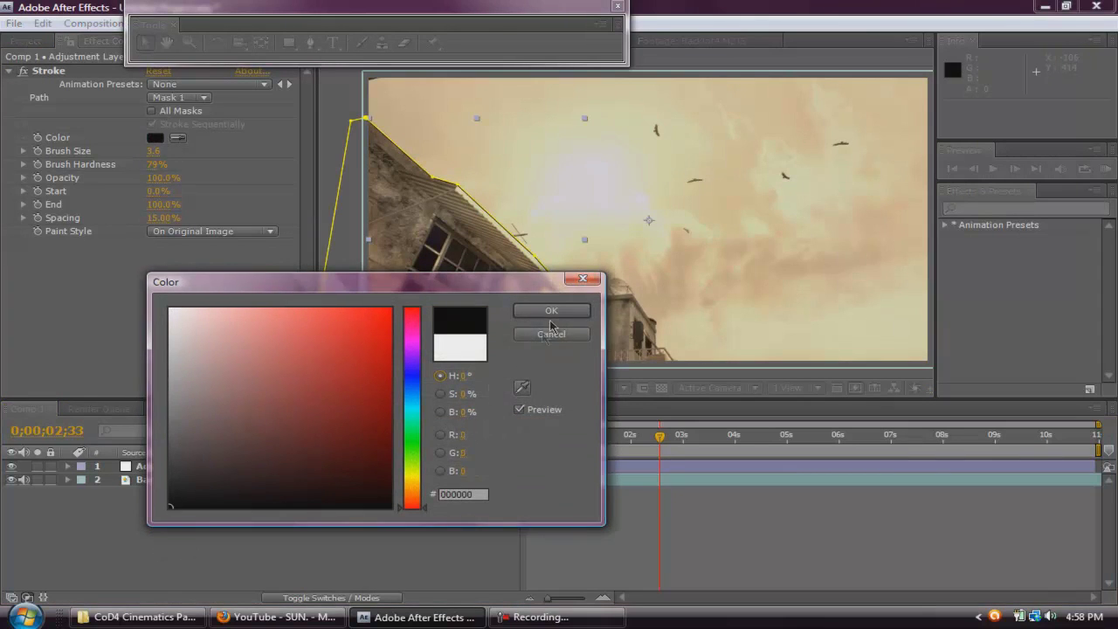
pyautogui.click(551, 312)
pyautogui.click(606, 531)
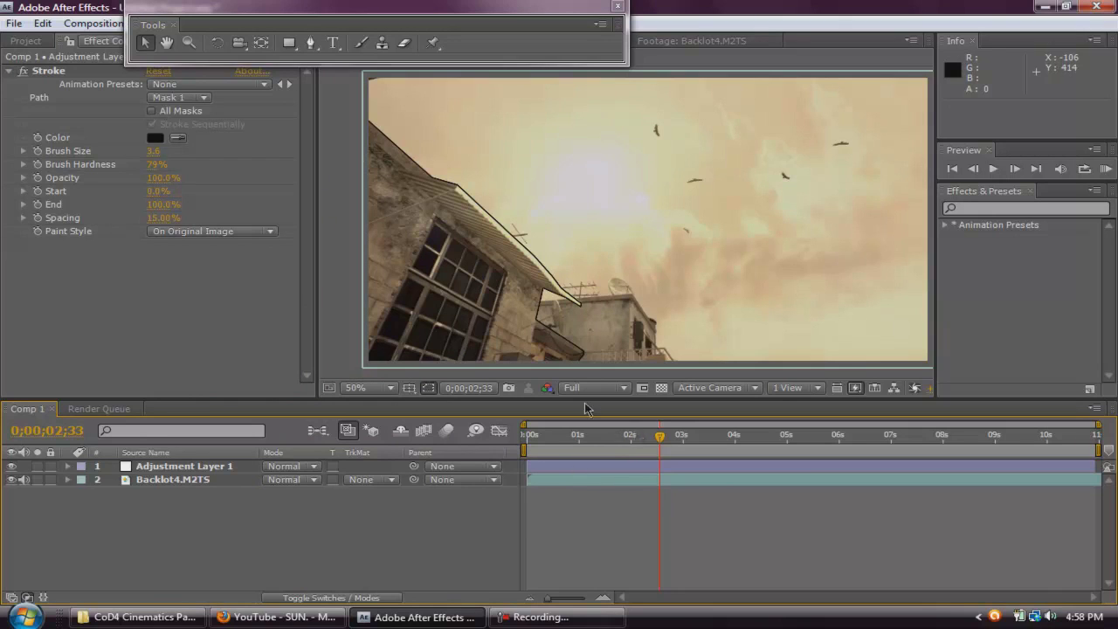
pyautogui.click(192, 466)
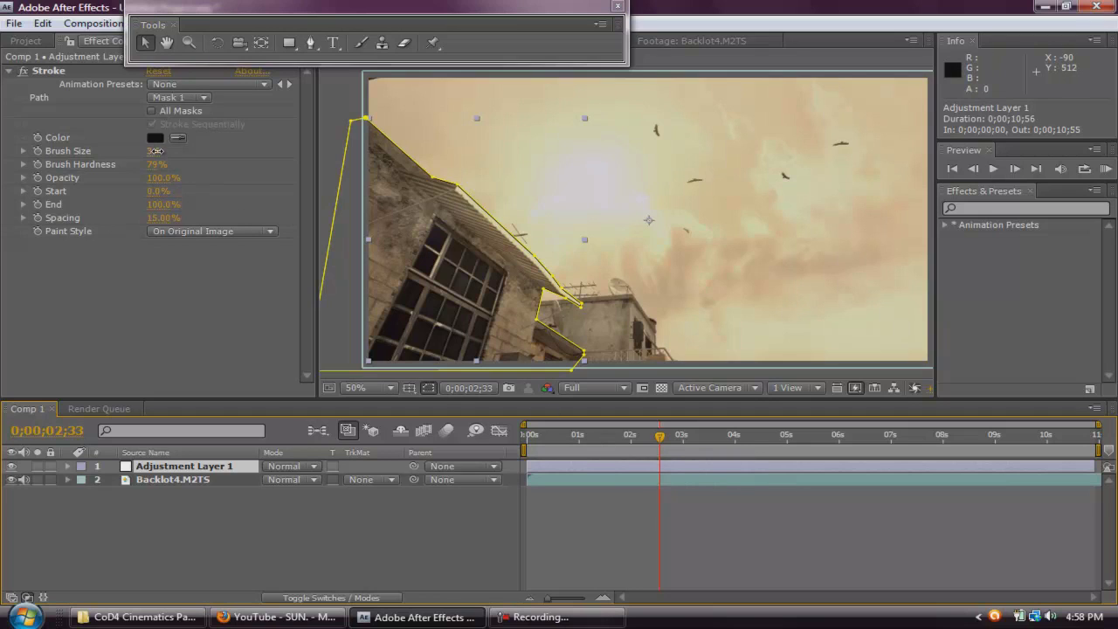
# Step: Scrub the Stroke Brush Size up to 8.0, then back down to 3.4
pyautogui.moveTo(155, 151); pyautogui.dragTo(200, 157)
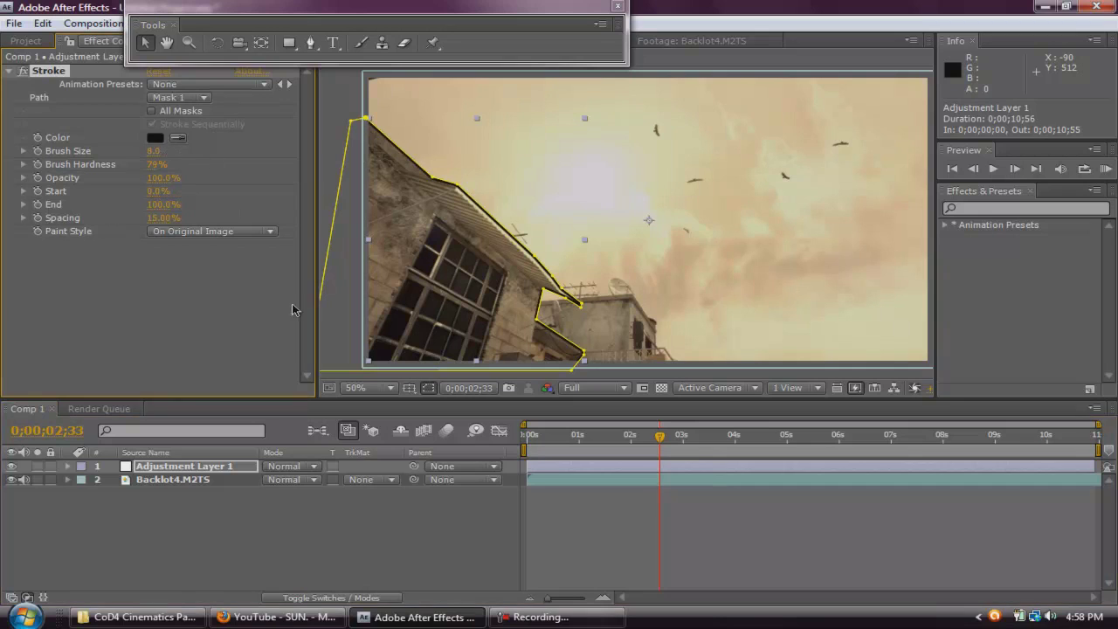
pyautogui.click(332, 489)
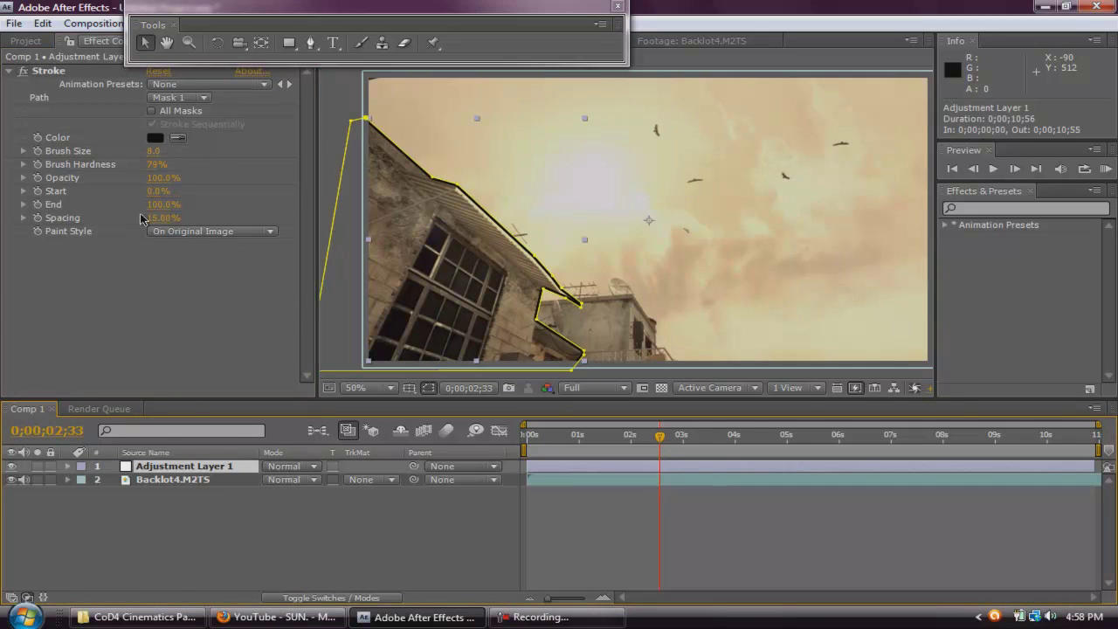
pyautogui.moveTo(154, 151); pyautogui.dragTo(118, 154)
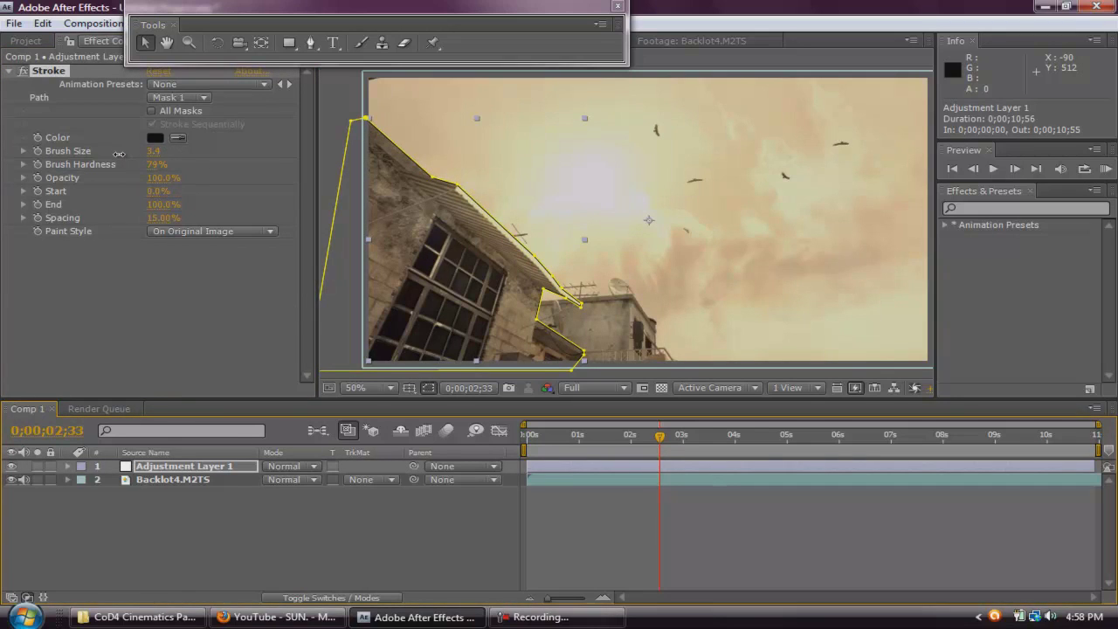
pyautogui.click(313, 521)
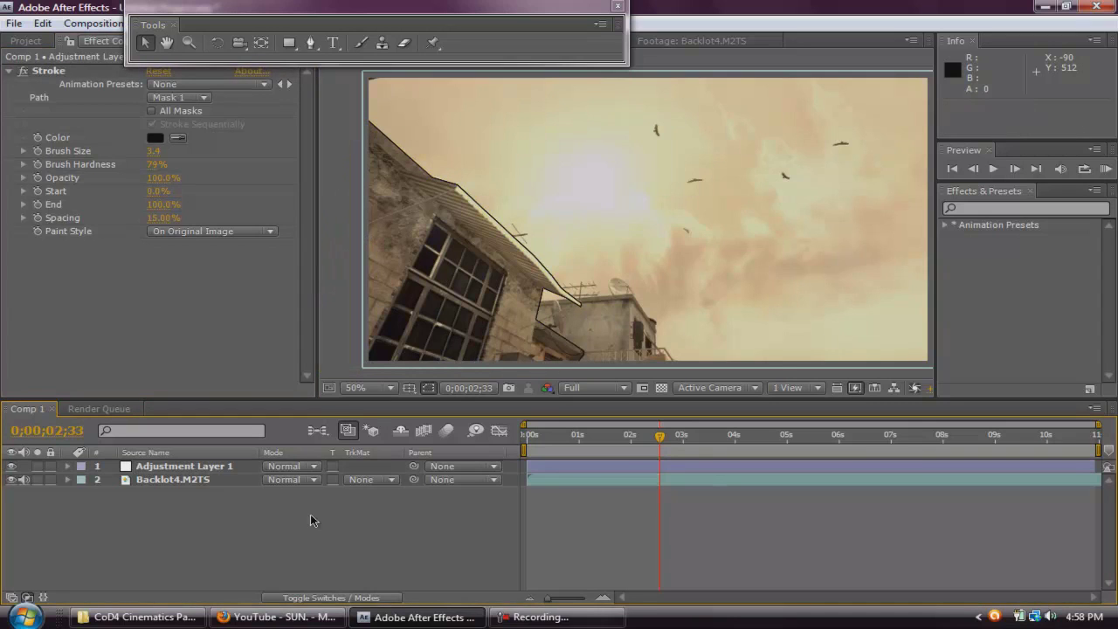
pyautogui.click(226, 467)
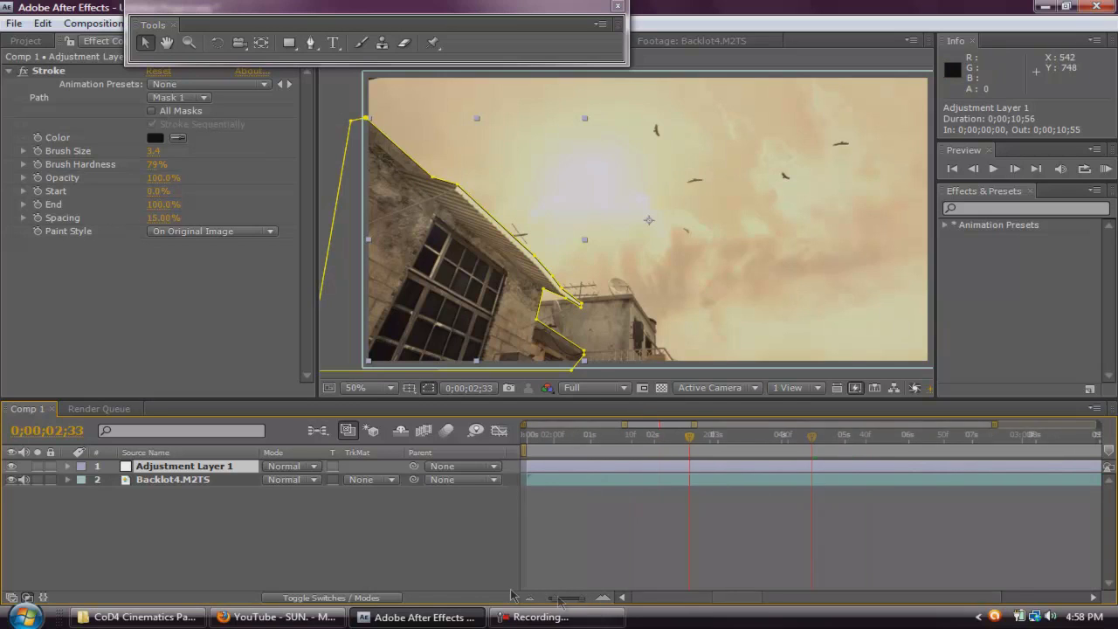
pyautogui.click(545, 441)
# Step: Keyframe the Stroke End at 0% at 0;00;00;57 so the line disappears there
pyautogui.click(577, 440)
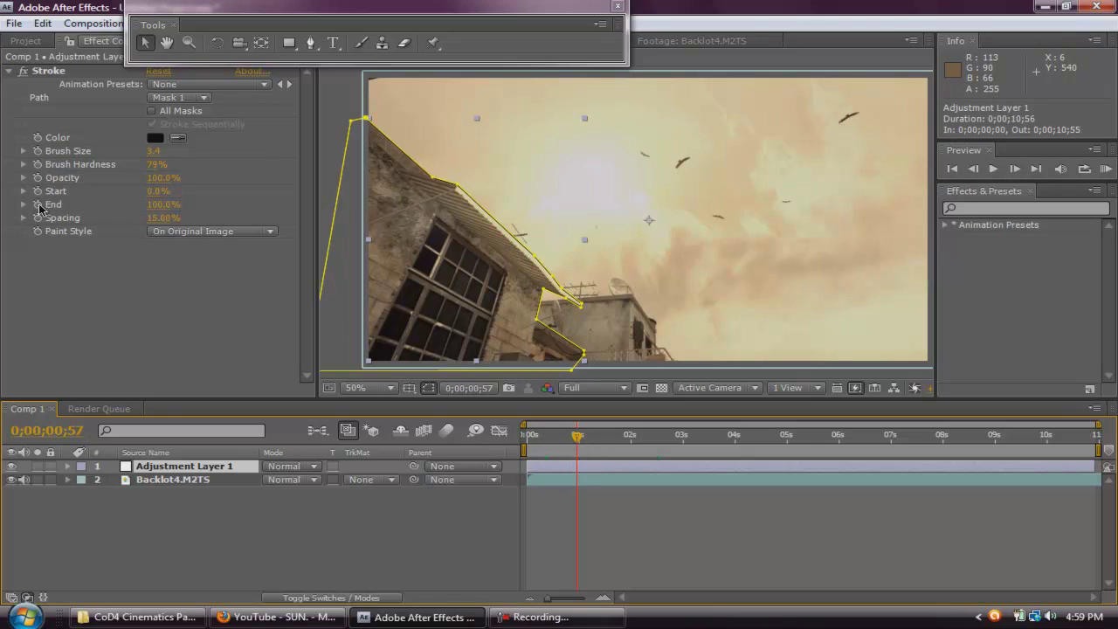
pyautogui.click(38, 207)
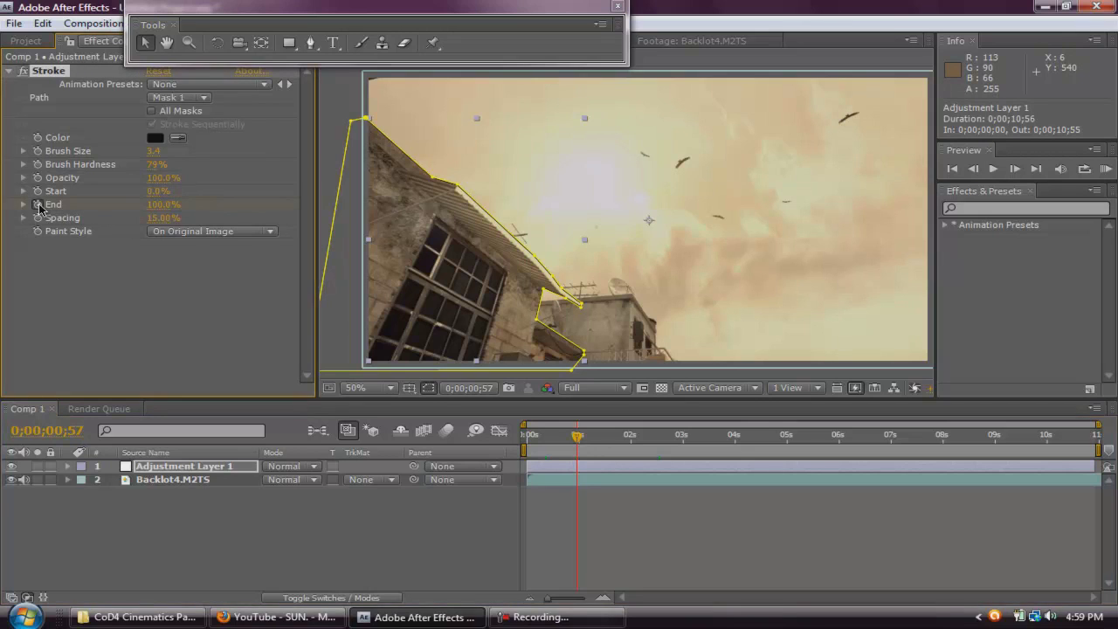
pyautogui.click(680, 437)
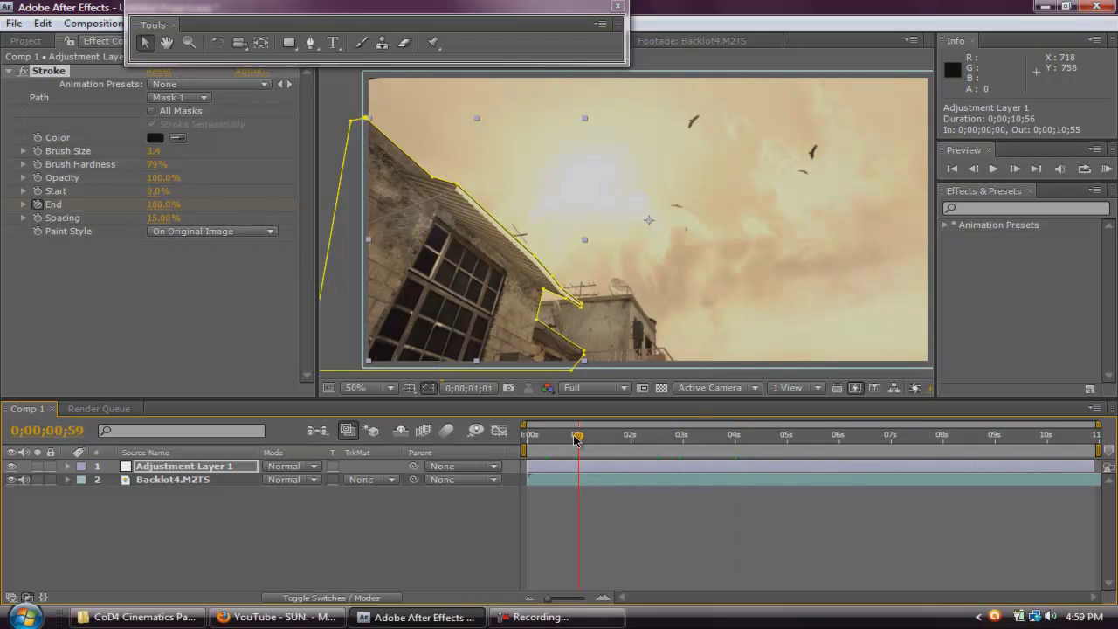
pyautogui.click(972, 169)
pyautogui.click(972, 168)
pyautogui.click(972, 168)
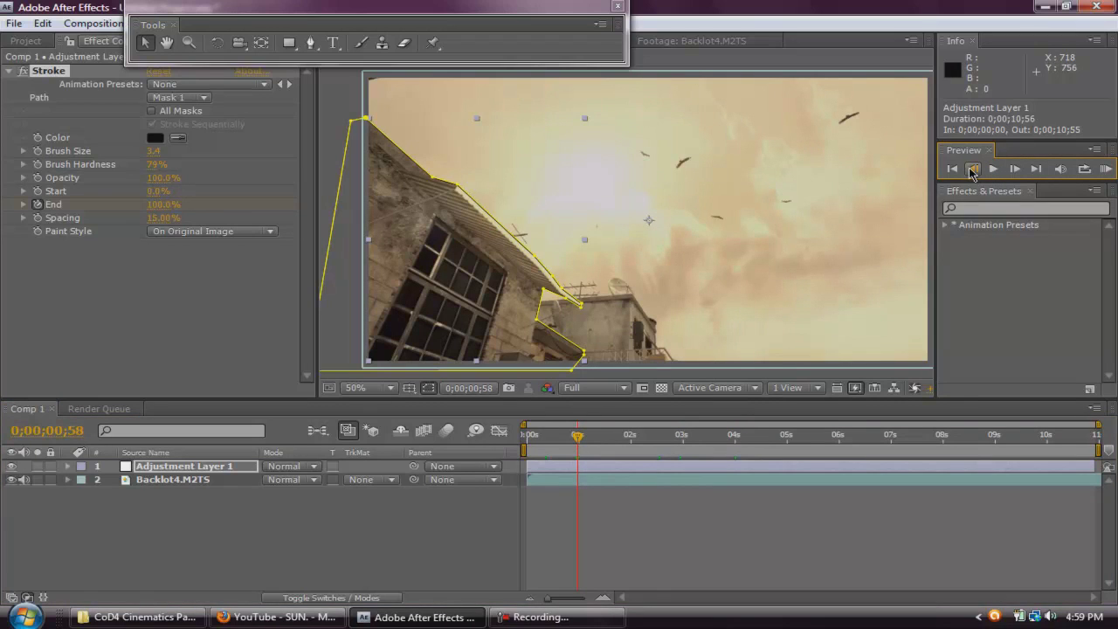
pyautogui.click(972, 168)
pyautogui.moveTo(146, 203); pyautogui.dragTo(4, 204)
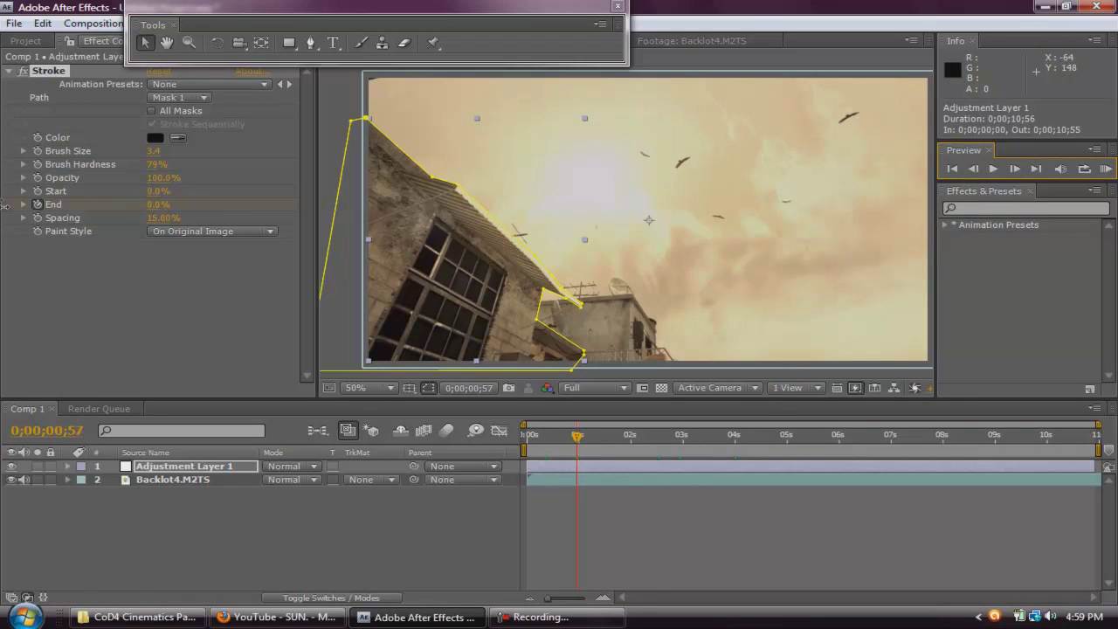
pyautogui.click(392, 530)
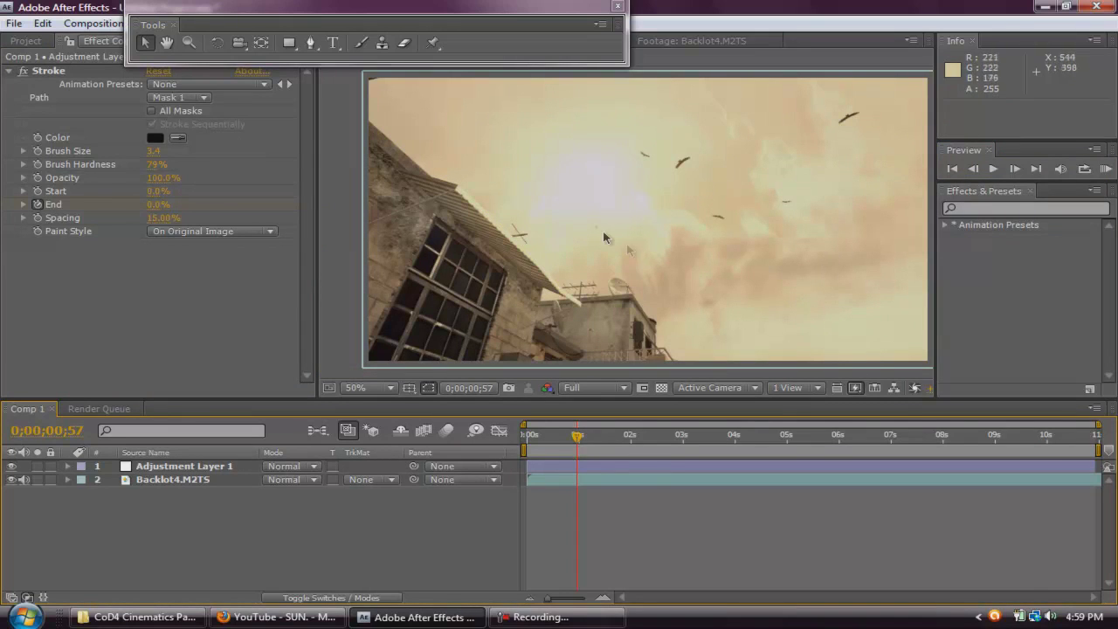
pyautogui.moveTo(596, 229); pyautogui.dragTo(573, 233)
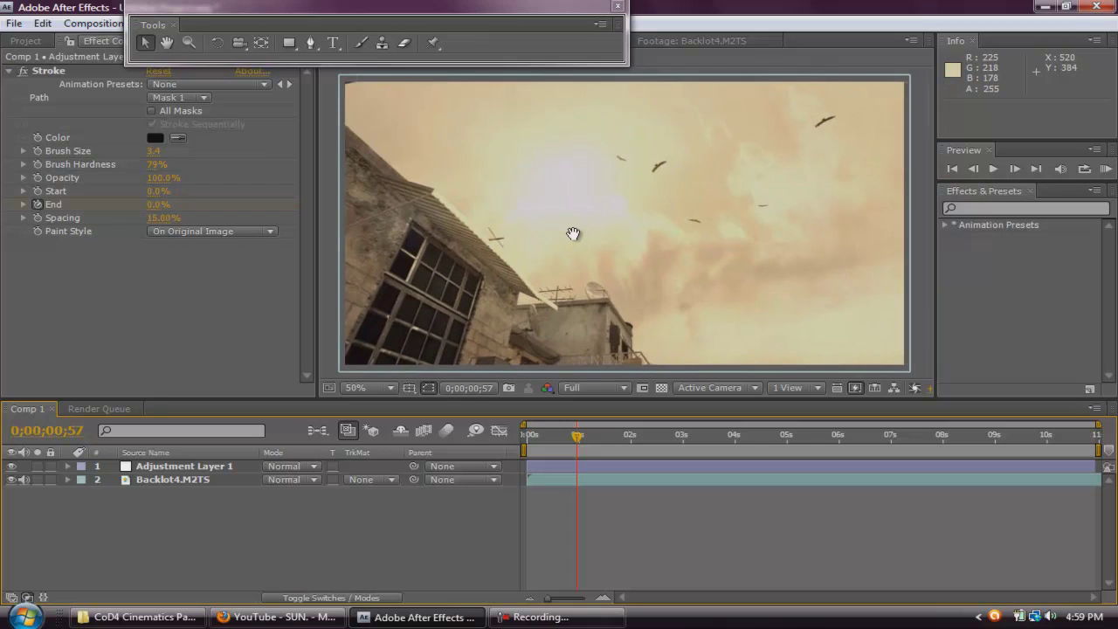
# Step: Keyframe the stroke's End from 0% at 0;00;00;57 to 100% at 0;00;03;59
pyautogui.click(36, 205)
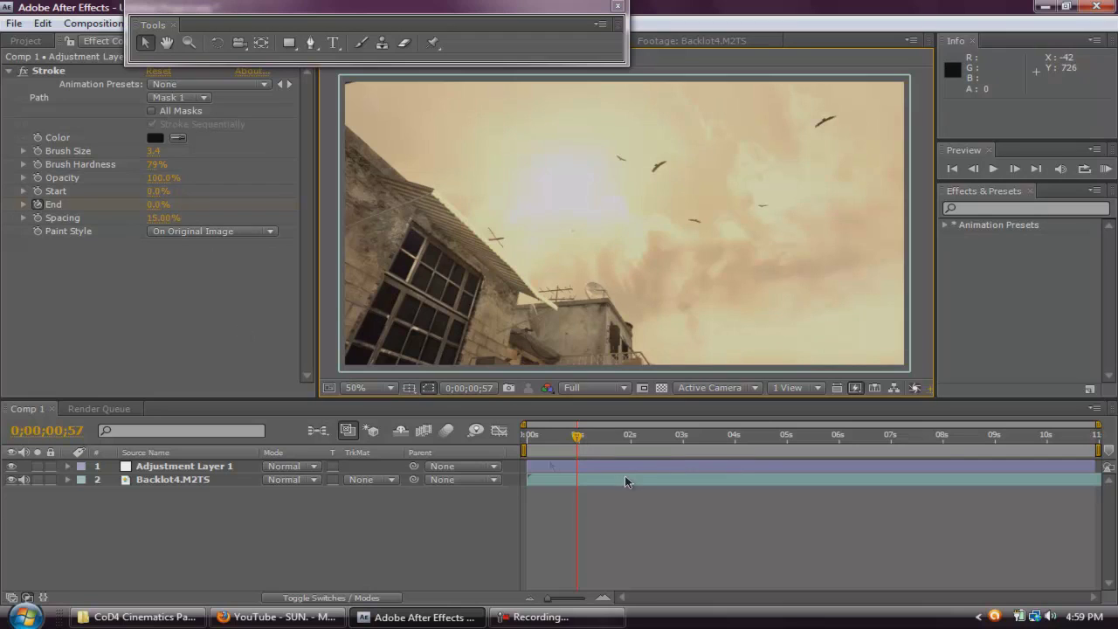
pyautogui.click(734, 436)
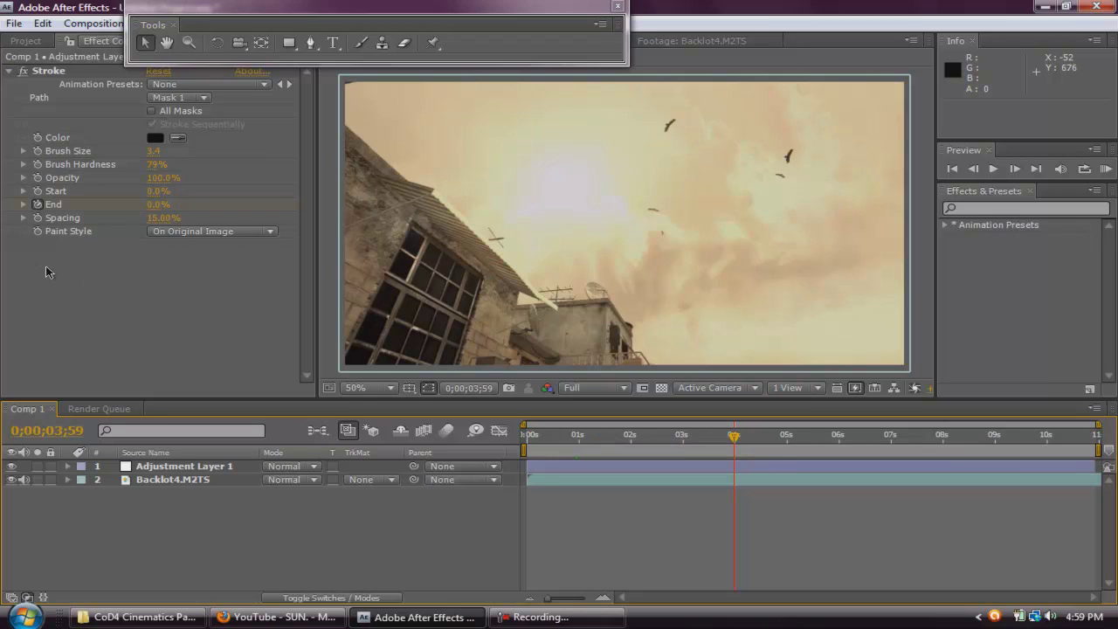
pyautogui.click(37, 205)
pyautogui.click(151, 209)
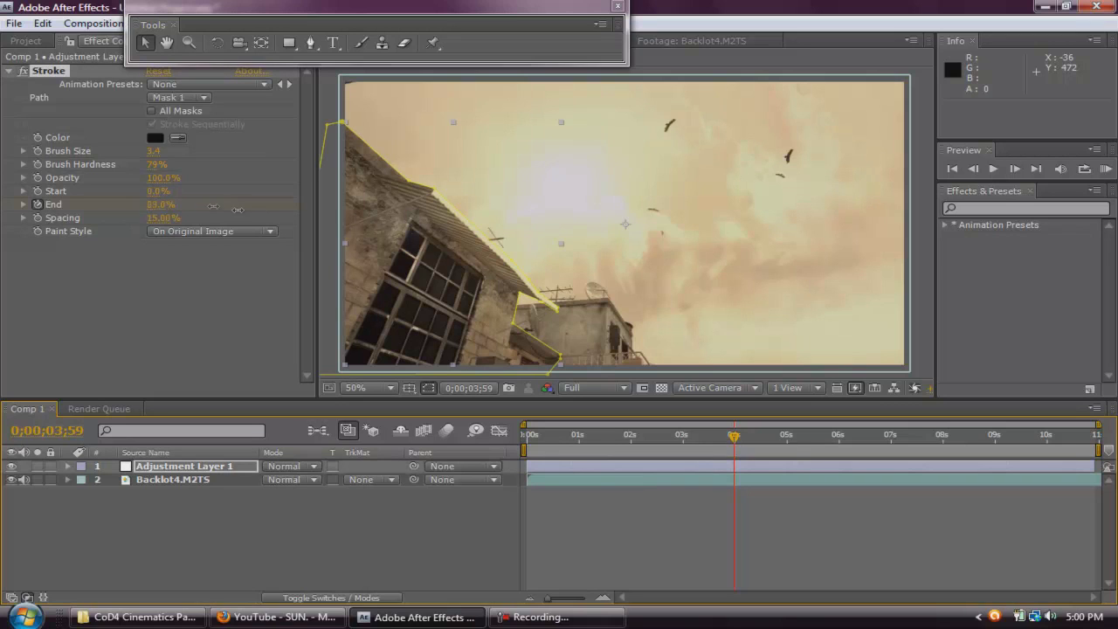
pyautogui.click(613, 493)
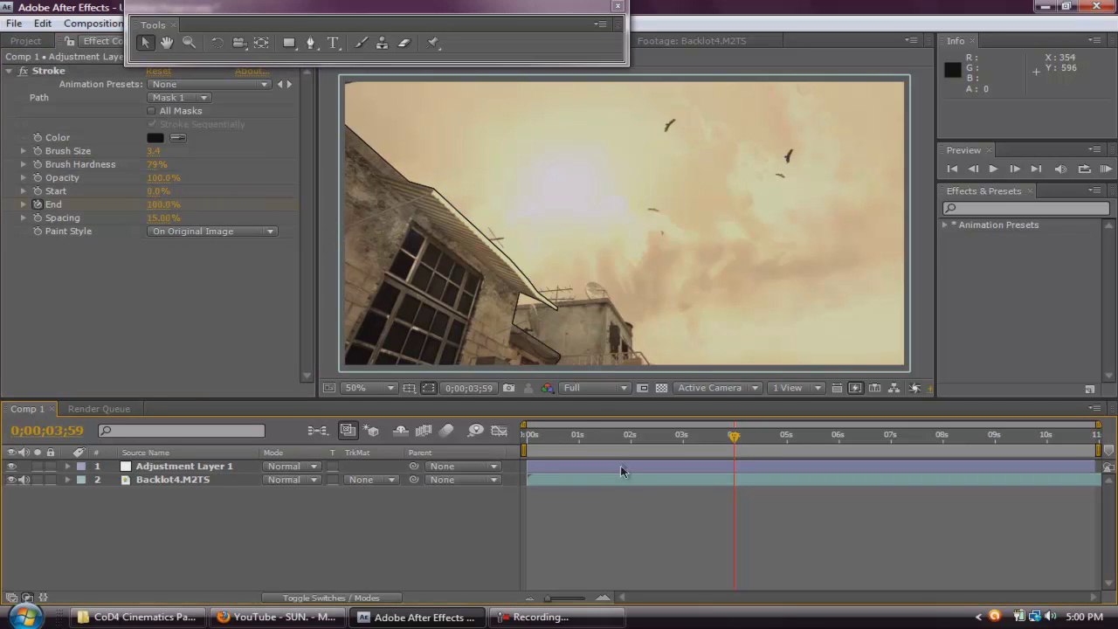
# Step: Try the viewer at Quarter, Half, Third and Full resolution
pyautogui.click(613, 390)
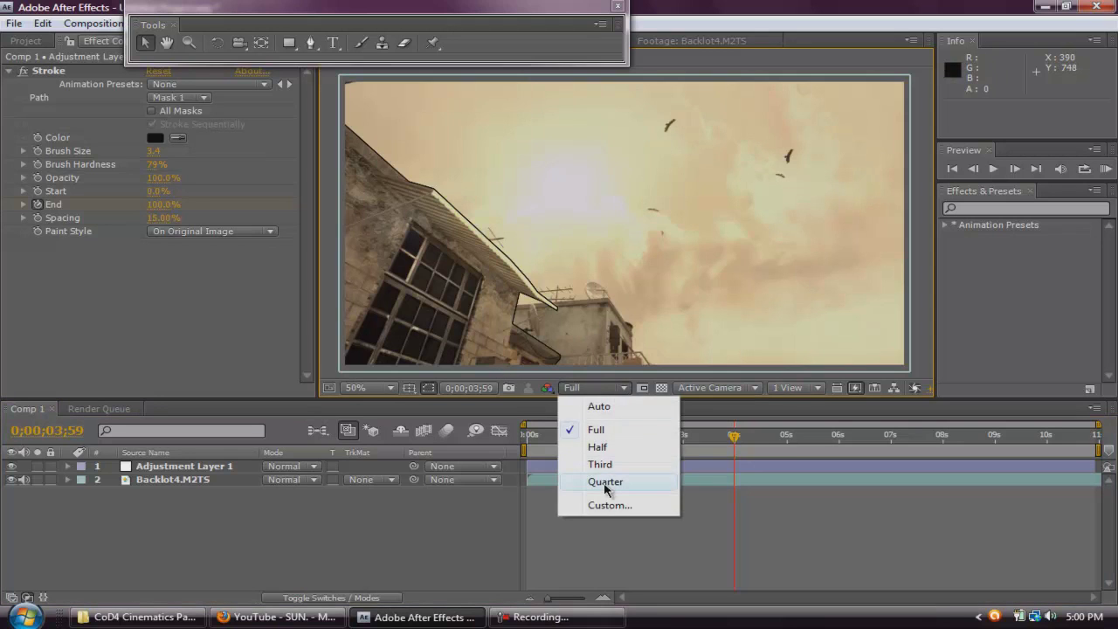
pyautogui.click(605, 483)
pyautogui.click(591, 390)
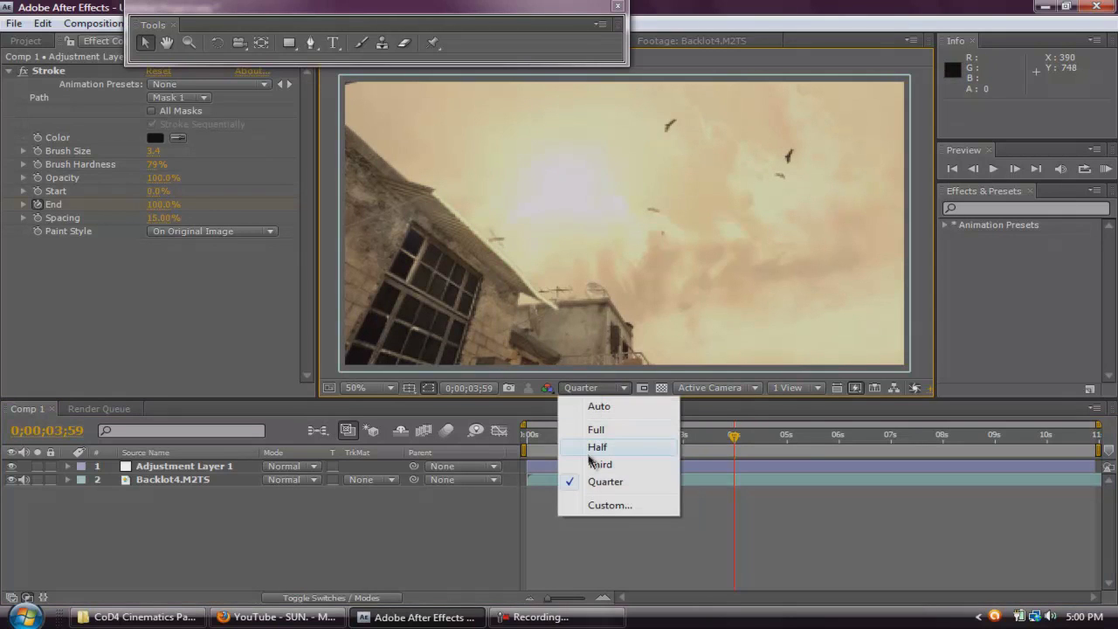
pyautogui.click(590, 449)
pyautogui.click(594, 388)
pyautogui.click(600, 464)
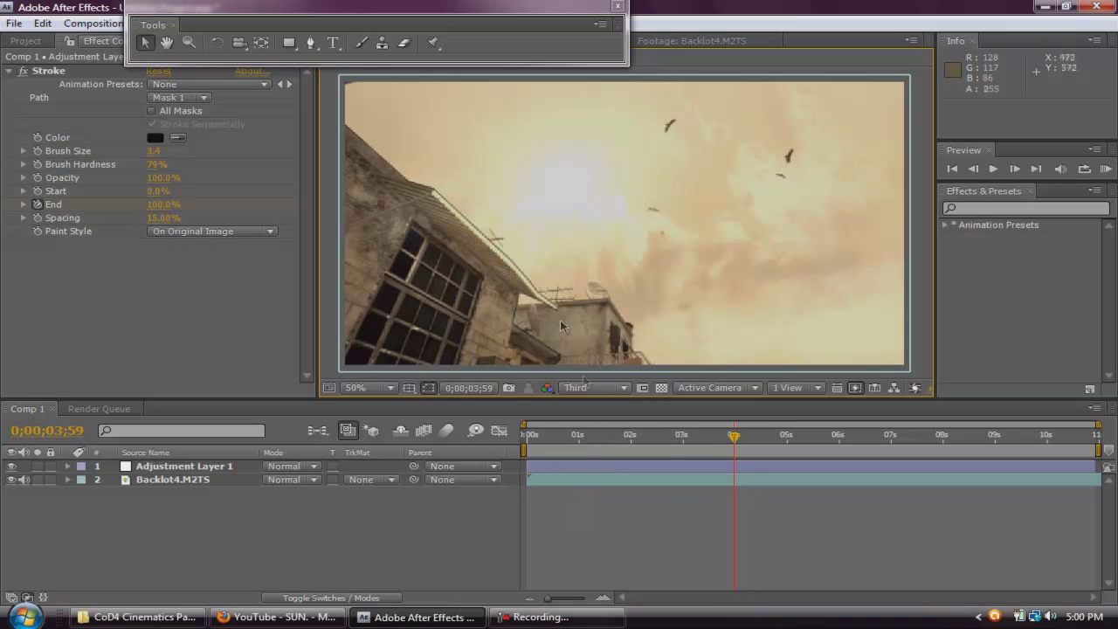
pyautogui.click(578, 389)
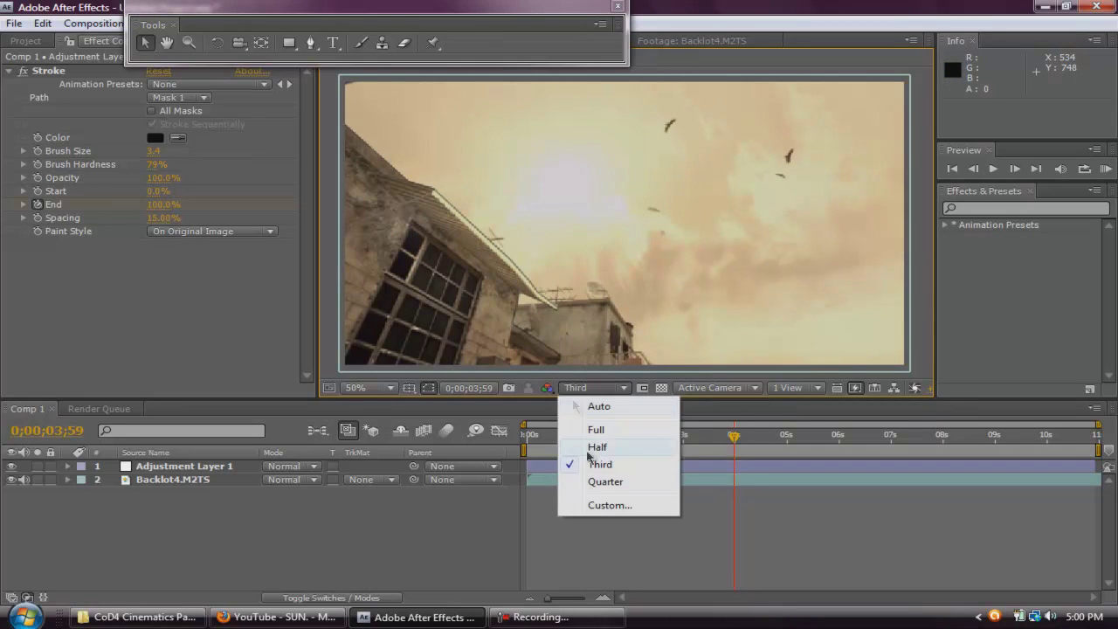
pyautogui.click(594, 480)
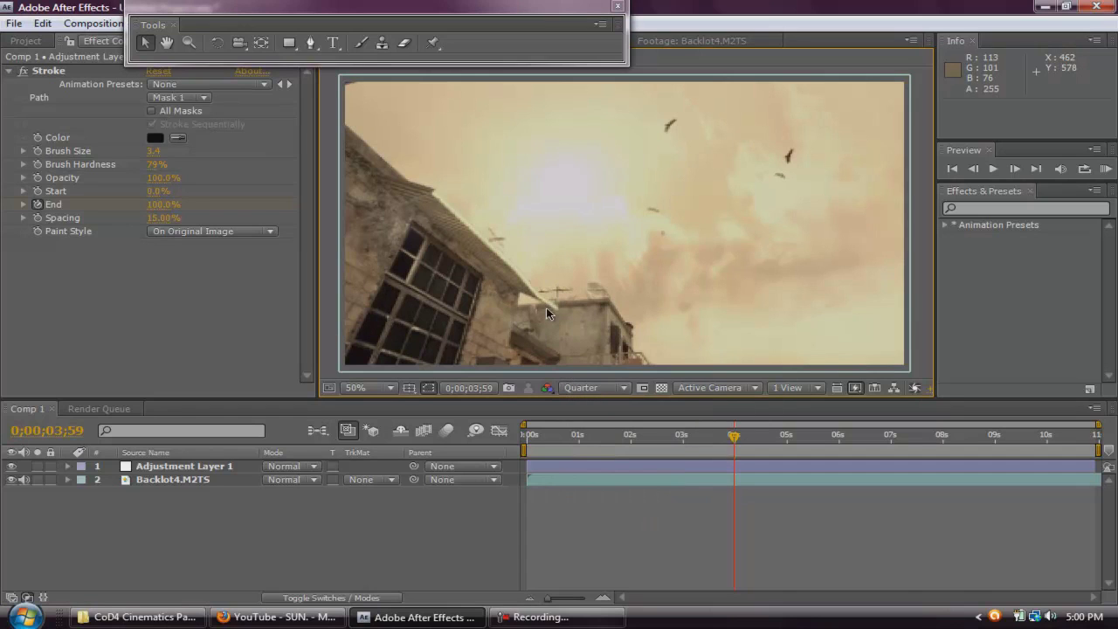
pyautogui.click(569, 388)
pyautogui.click(597, 385)
pyautogui.click(597, 389)
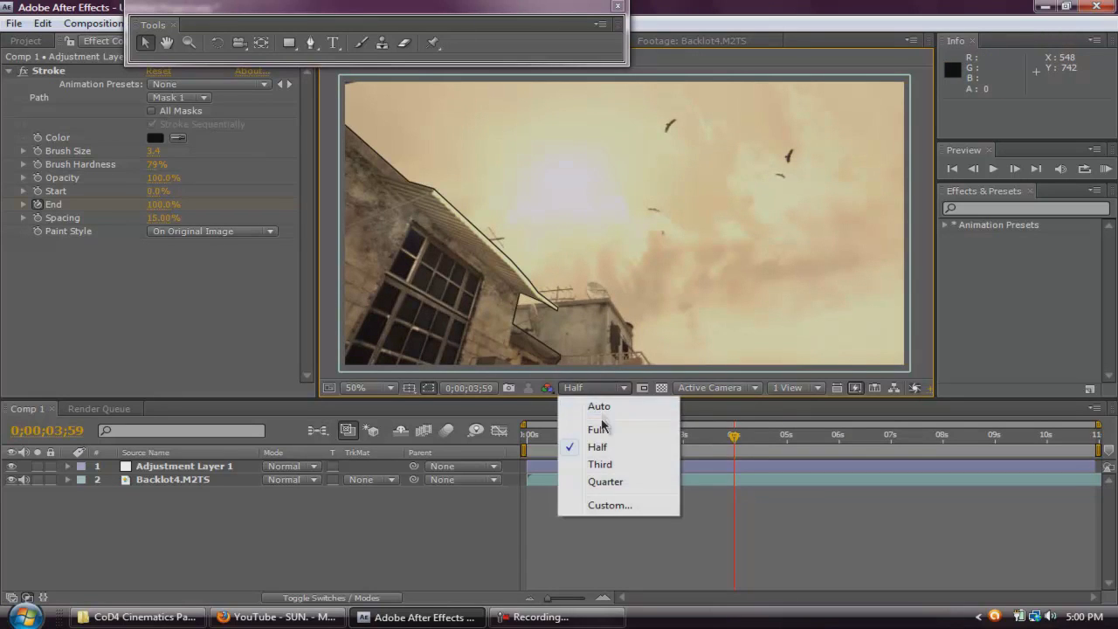
pyautogui.click(595, 427)
# Step: Set the viewer to Half, check the stroke at 0;00;01;30, and play the draw-on
pyautogui.scroll(1, 455, 293)
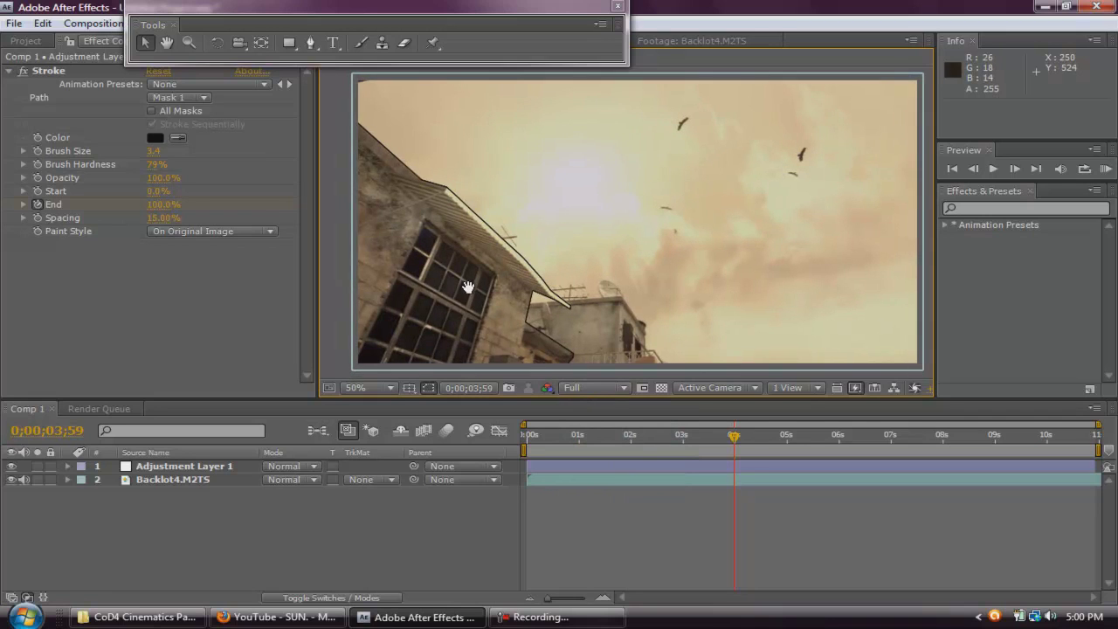
pyautogui.click(576, 436)
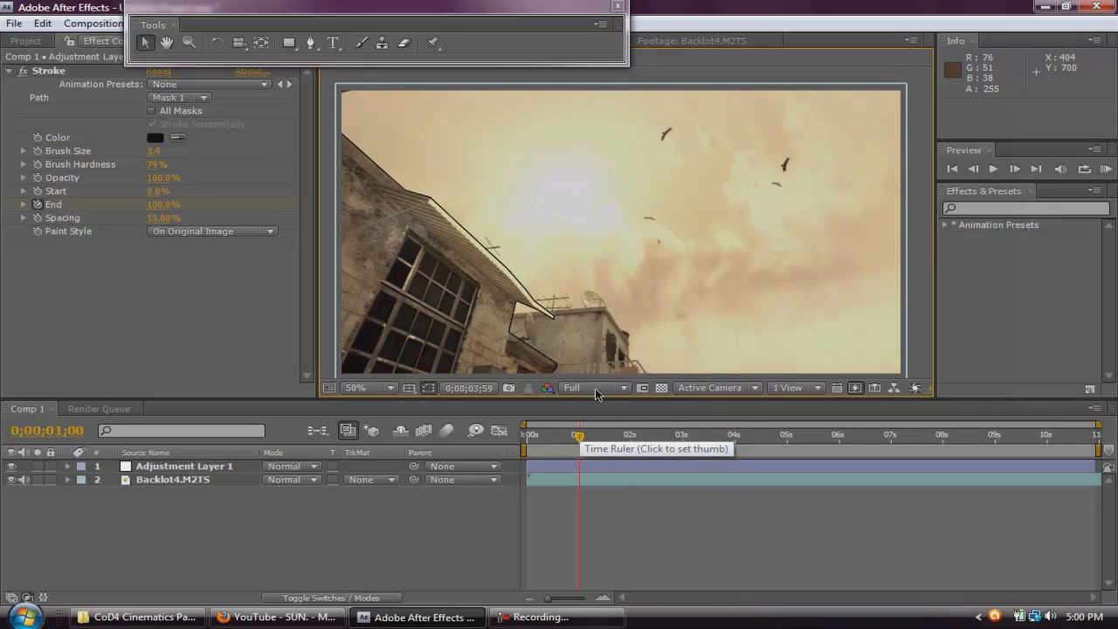
pyautogui.click(597, 389)
pyautogui.click(597, 444)
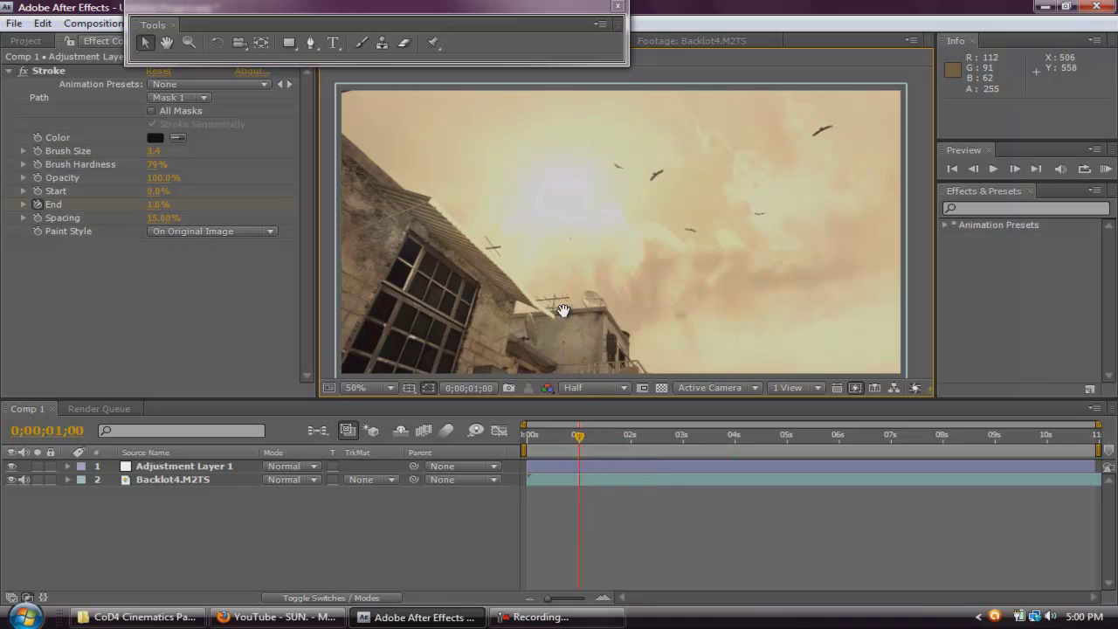
pyautogui.click(606, 436)
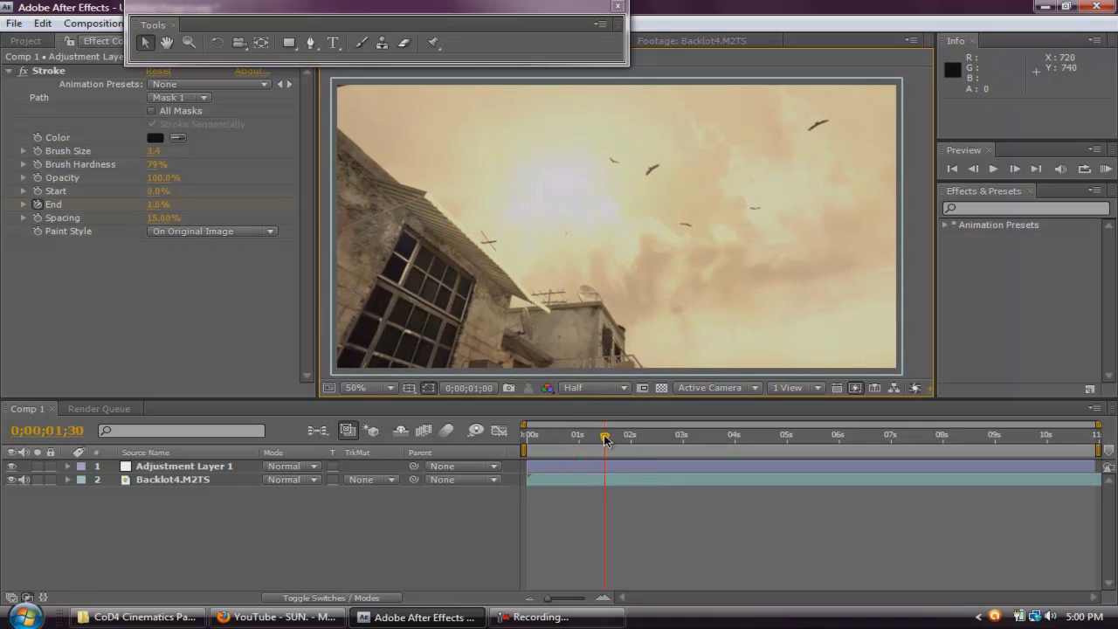
pyautogui.click(992, 168)
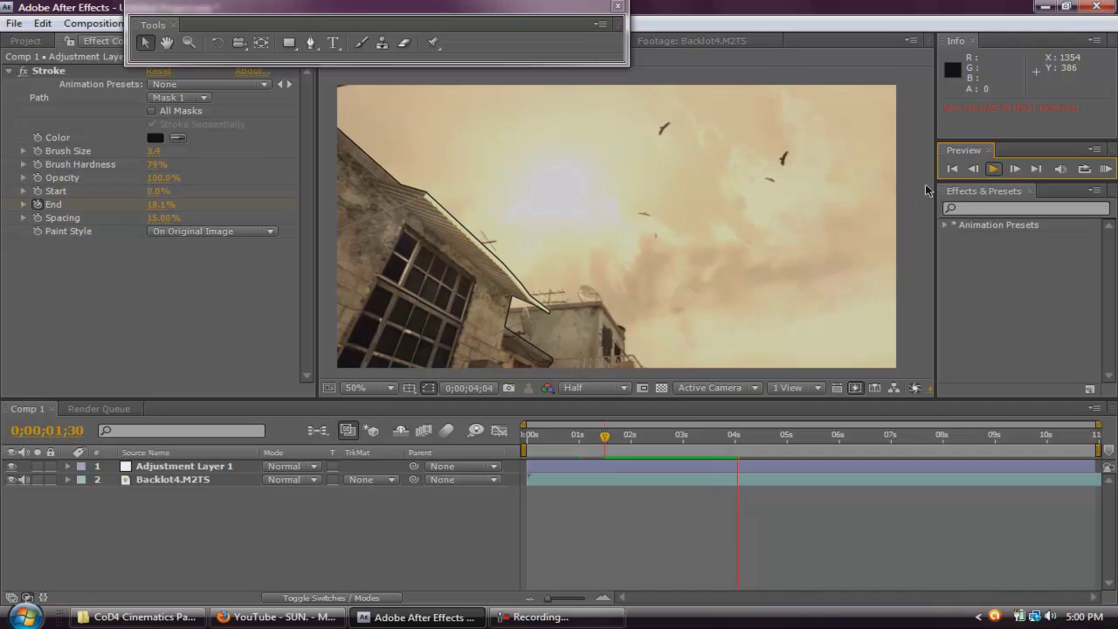
# Step: Check the full stroke at 0;00;04;04 and play the animation from 0;00;03;56
pyautogui.click(738, 434)
pyautogui.moveTo(739, 439)
pyautogui.mouseDown()
pyautogui.moveTo(710, 441)
pyautogui.moveTo(734, 441)
pyautogui.mouseUp()
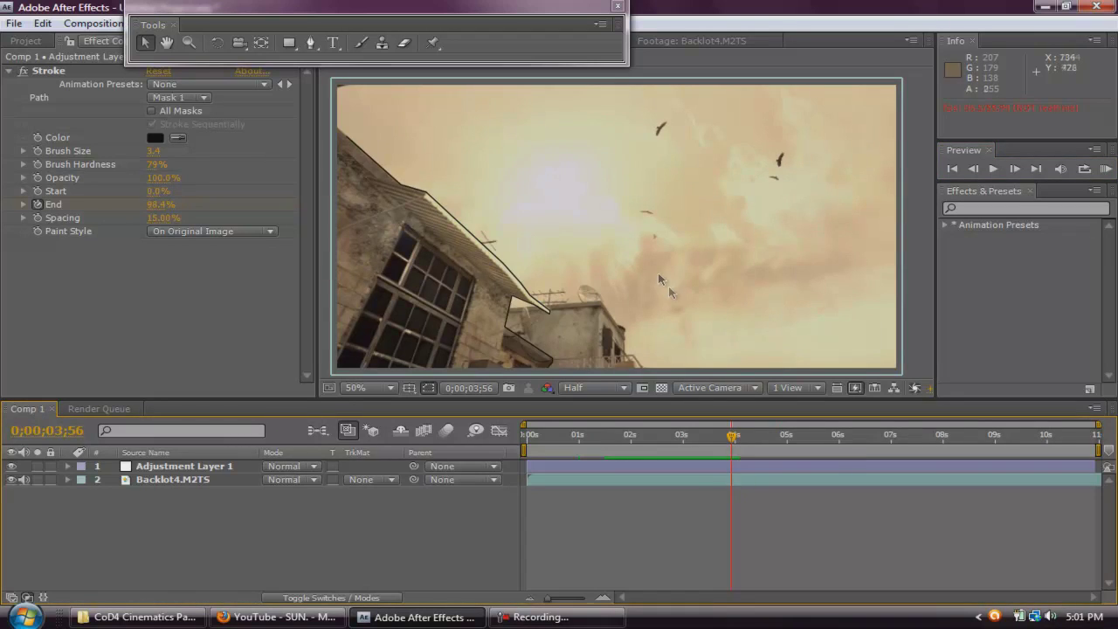
pyautogui.scroll(-1, 656, 270)
pyautogui.scroll(1, 656, 270)
pyautogui.click(992, 168)
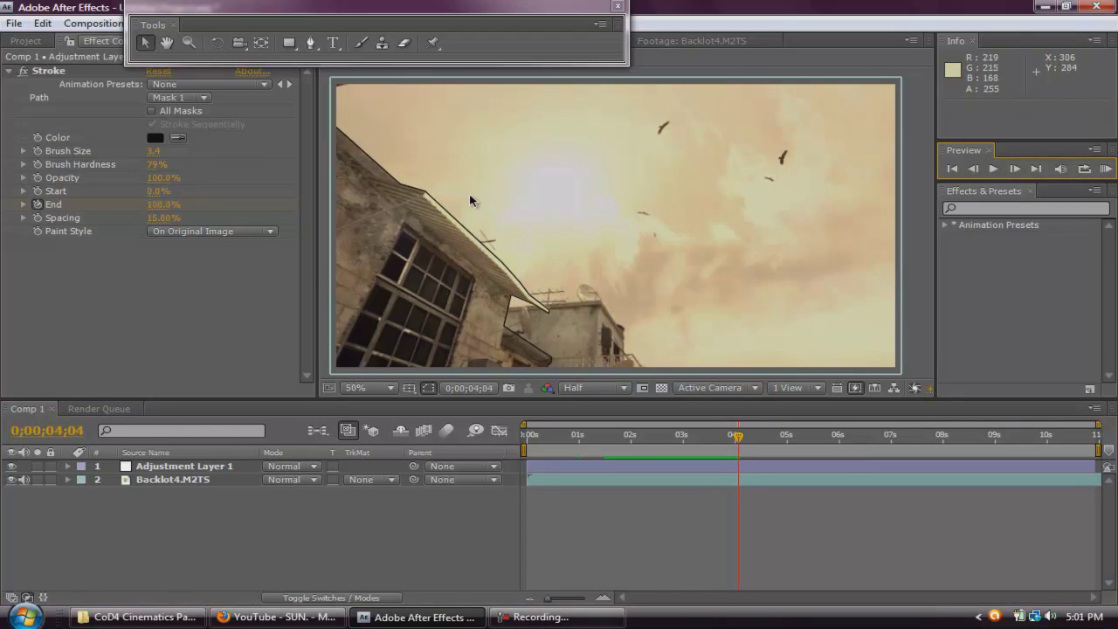
# Step: Bring up the YouTube SUN. reference video in Firefox and start playing it
pyautogui.scroll(-1, 498, 326)
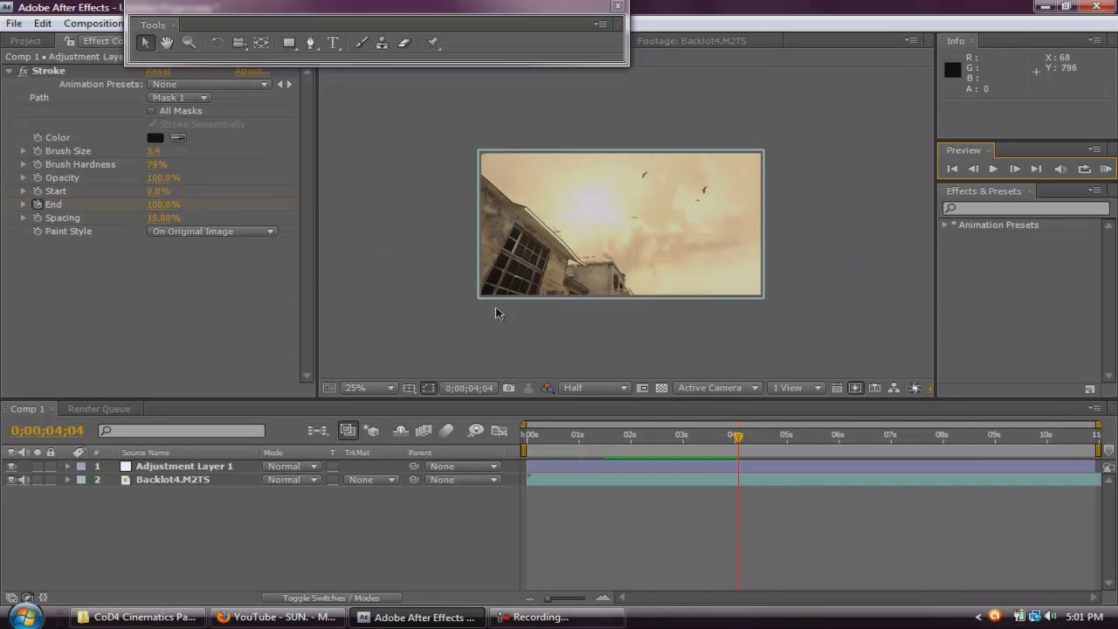
pyautogui.scroll(1, 524, 245)
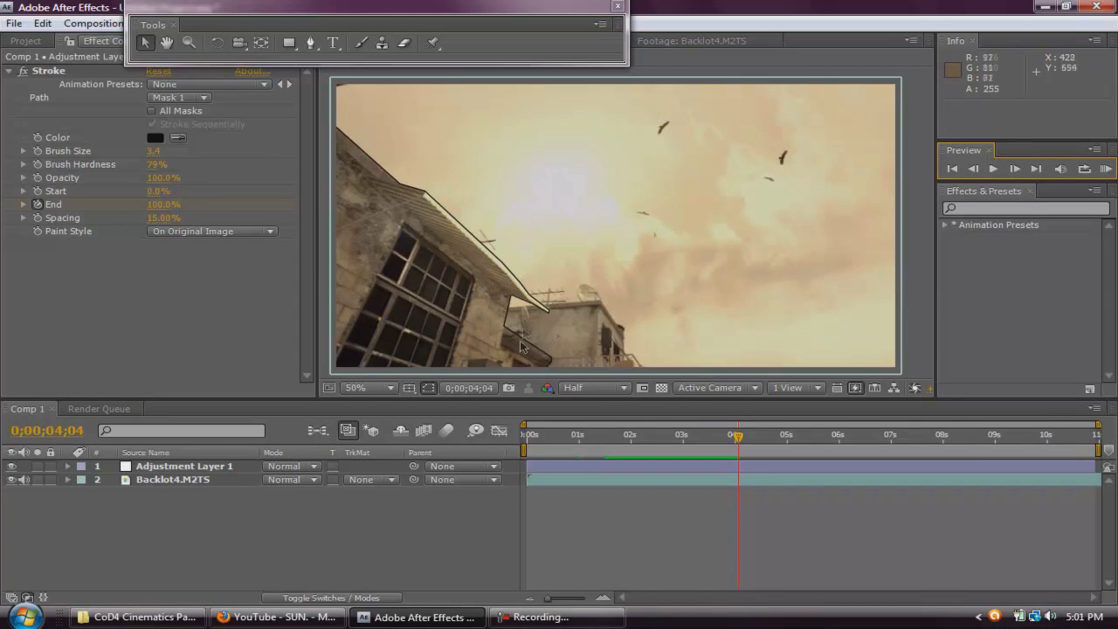
pyautogui.click(297, 615)
pyautogui.click(557, 507)
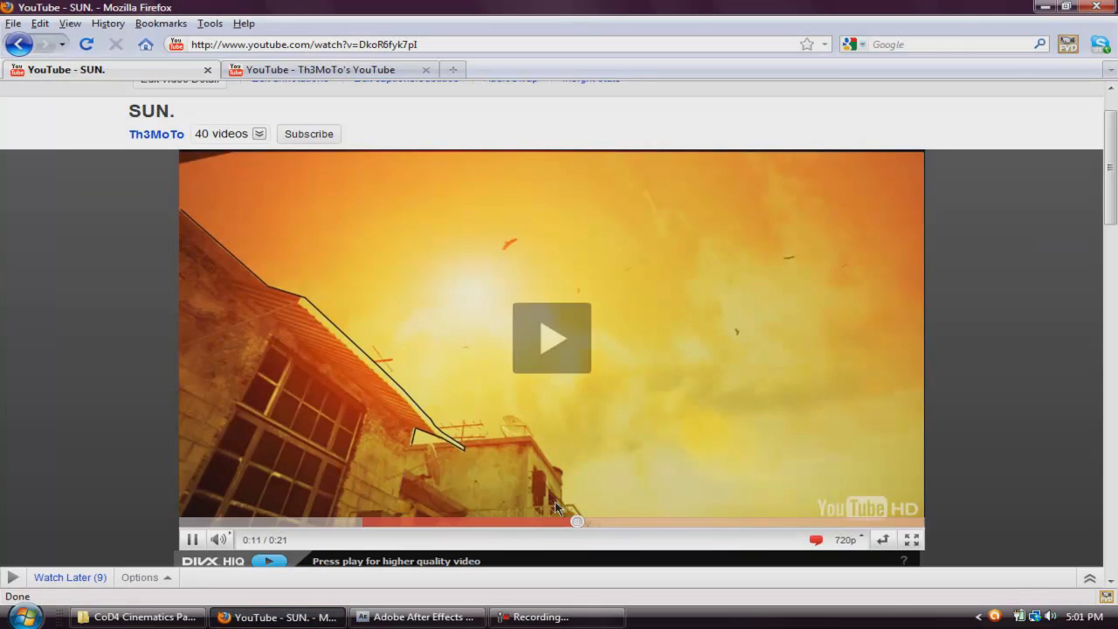
# Step: Replay the SUN. video from 0:10 where the line retracts, then return to After Effects
pyautogui.click(481, 447)
pyautogui.moveTo(577, 524); pyautogui.dragTo(536, 524)
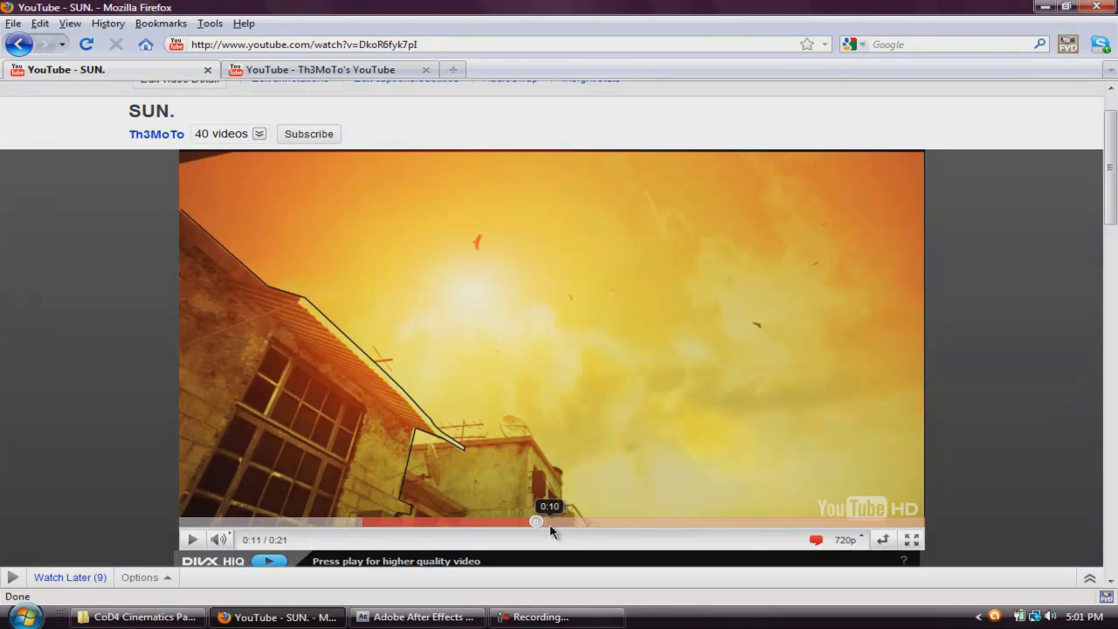
pyautogui.click(193, 540)
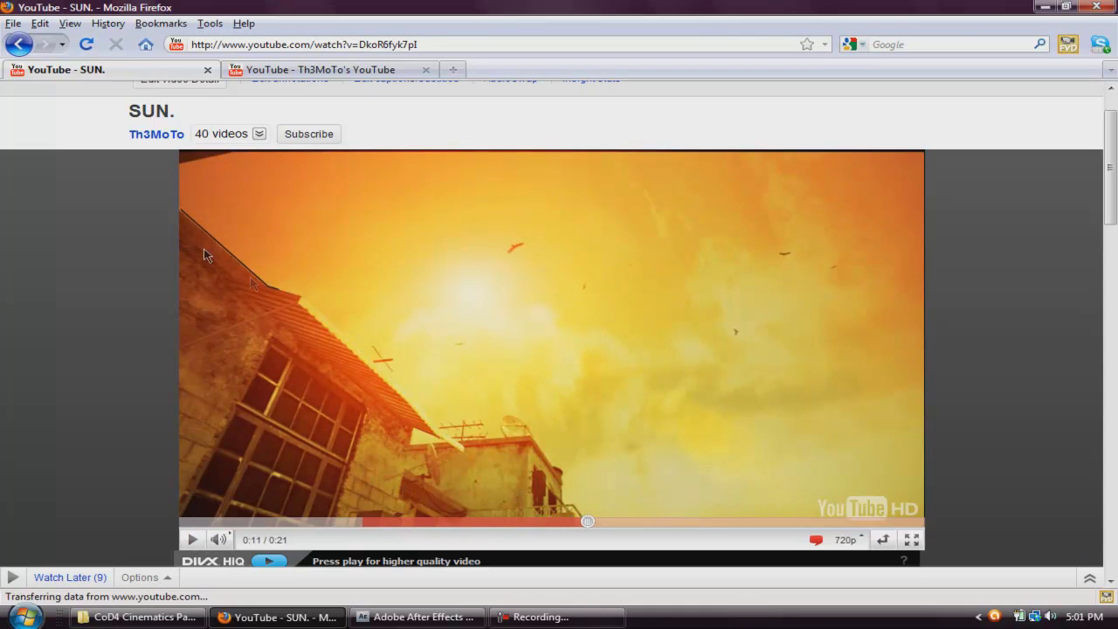
pyautogui.click(415, 616)
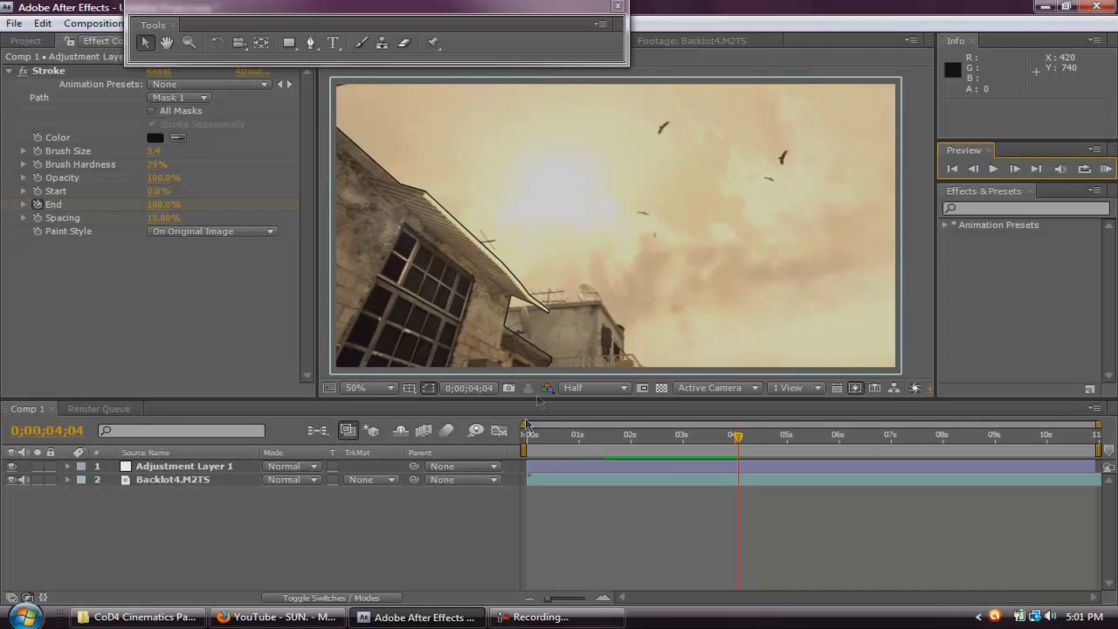
# Step: Check Start at 0;00;07;00 and 0;00;04;04, then preview the stroke retracting and stop
pyautogui.click(37, 198)
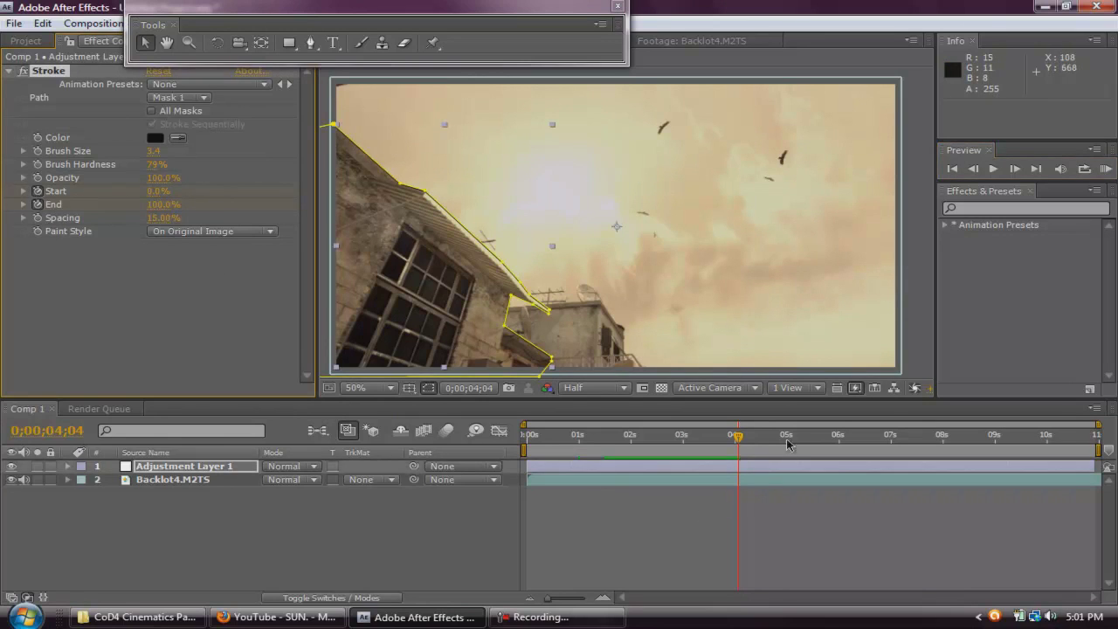
pyautogui.click(891, 437)
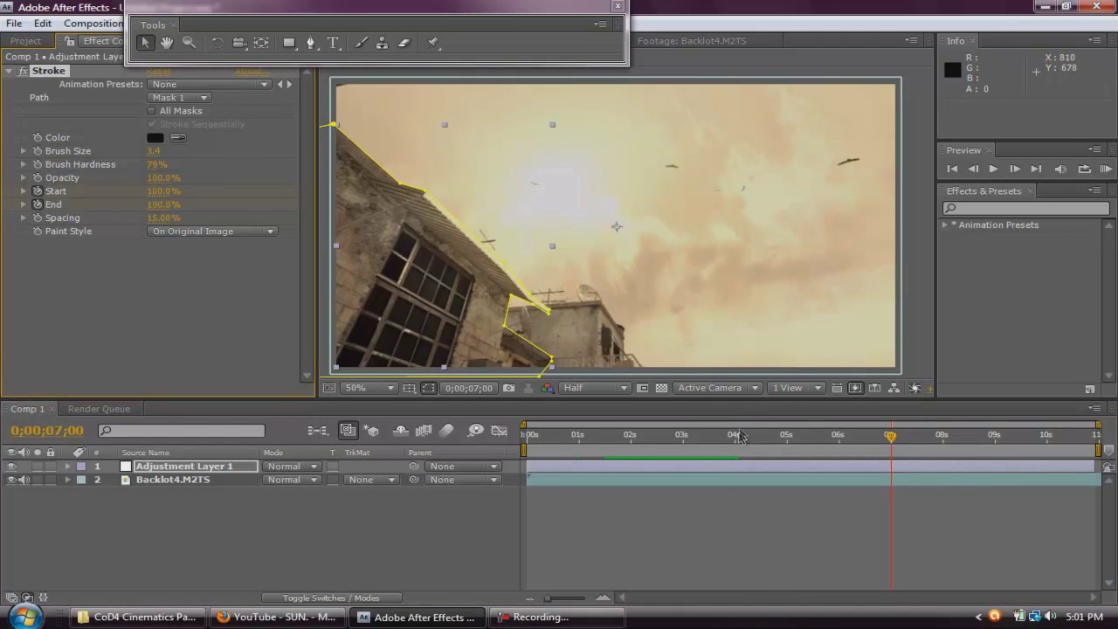
pyautogui.click(737, 437)
pyautogui.click(698, 537)
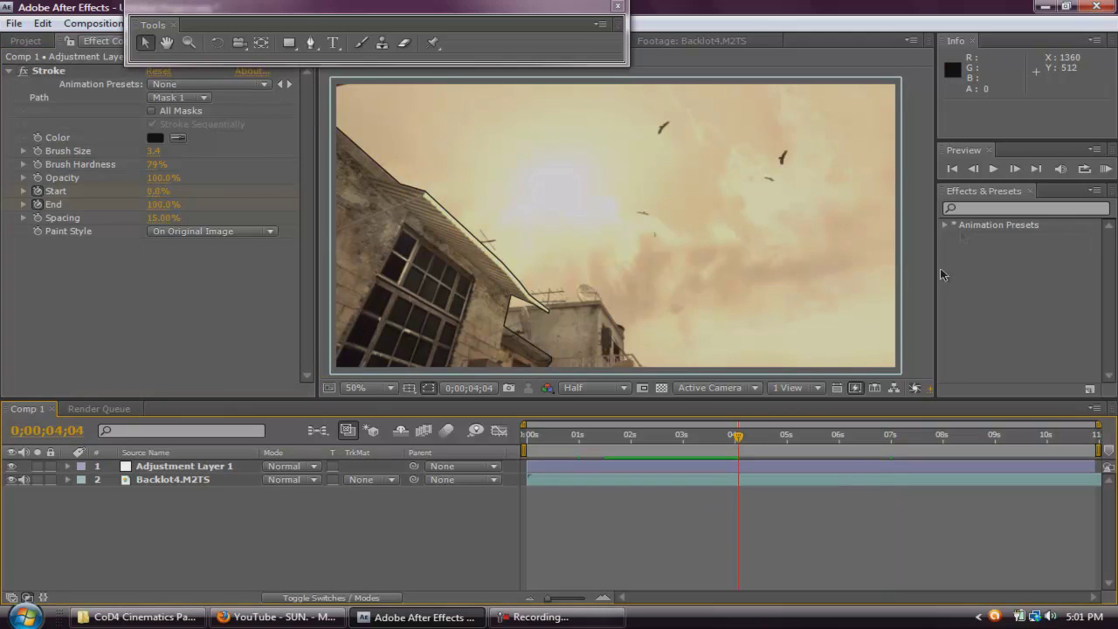
pyautogui.click(994, 168)
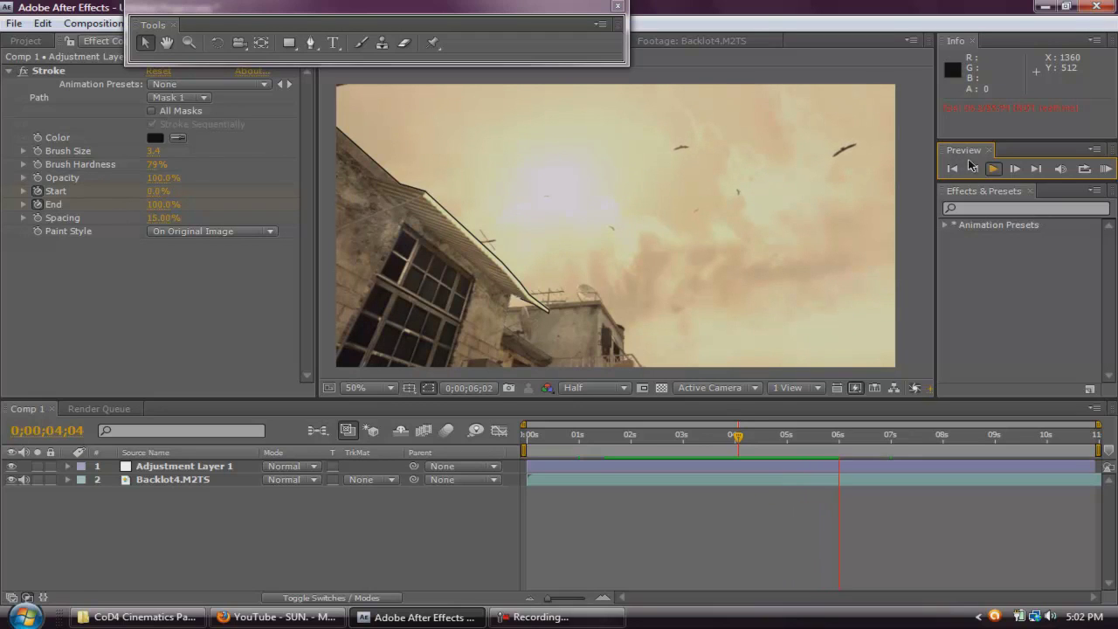
pyautogui.click(994, 169)
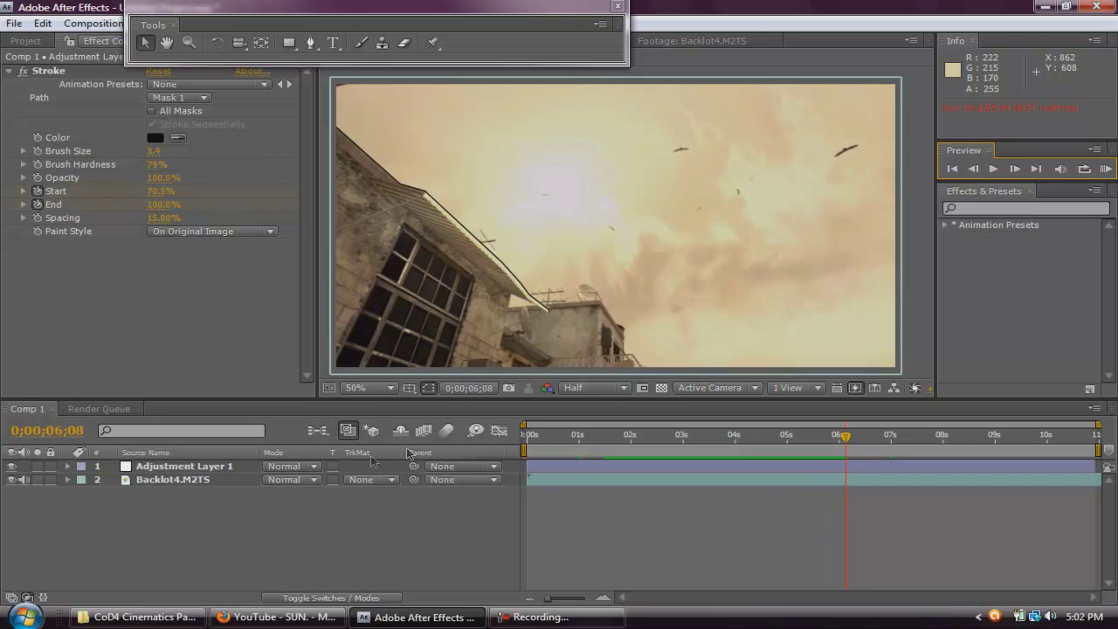
pyautogui.click(188, 469)
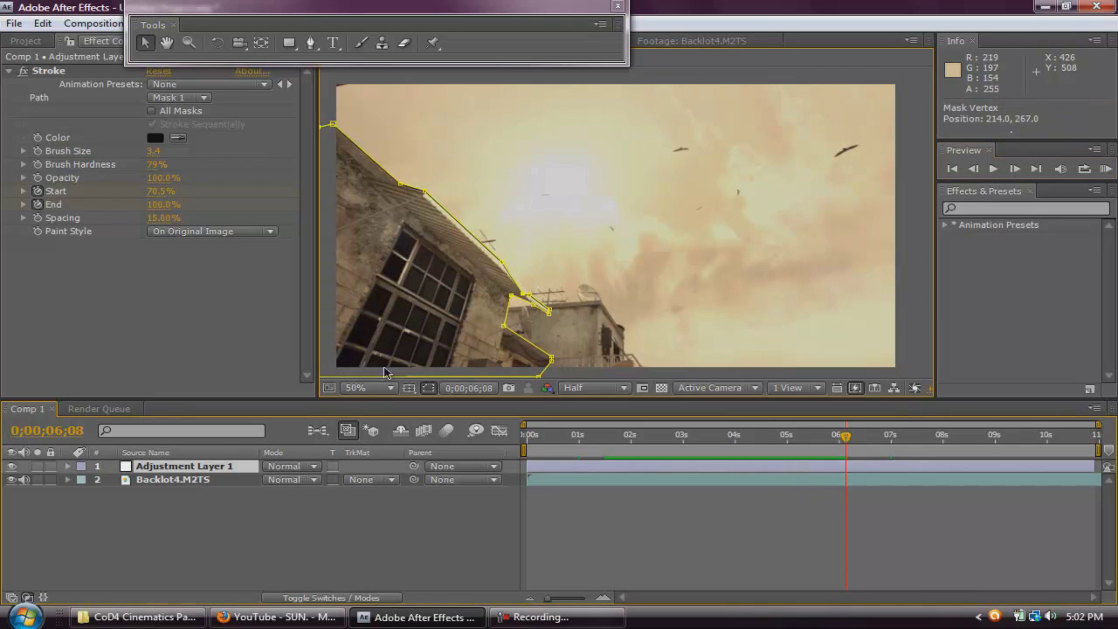
pyautogui.click(195, 468)
pyautogui.press('Return')
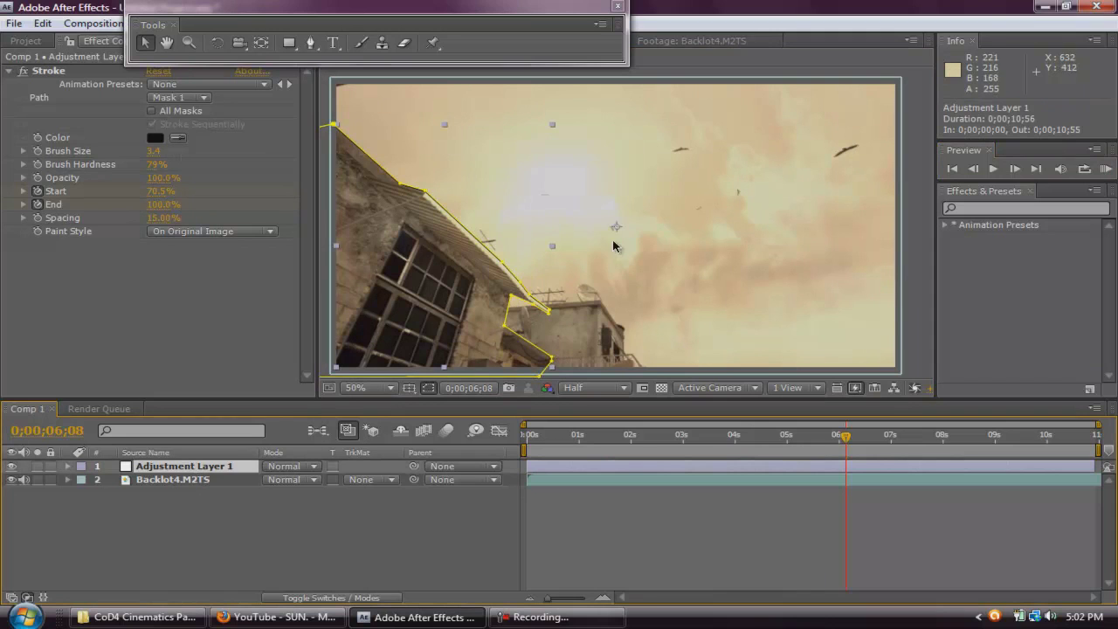
pyautogui.moveTo(632, 223); pyautogui.dragTo(657, 220)
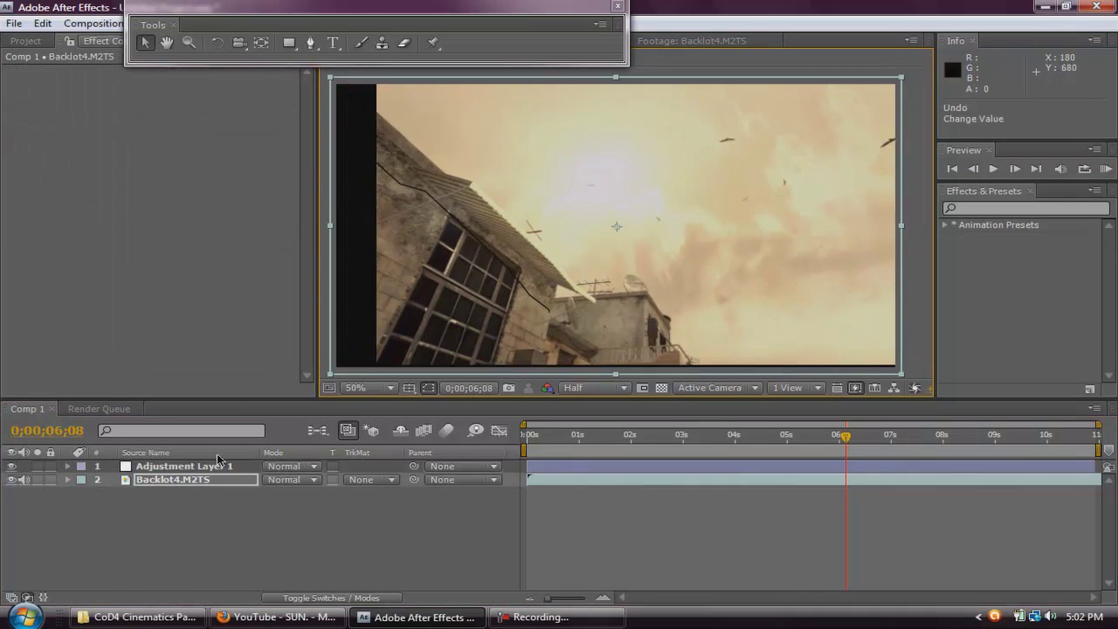
pyautogui.hotkey('ctrl', 'z')
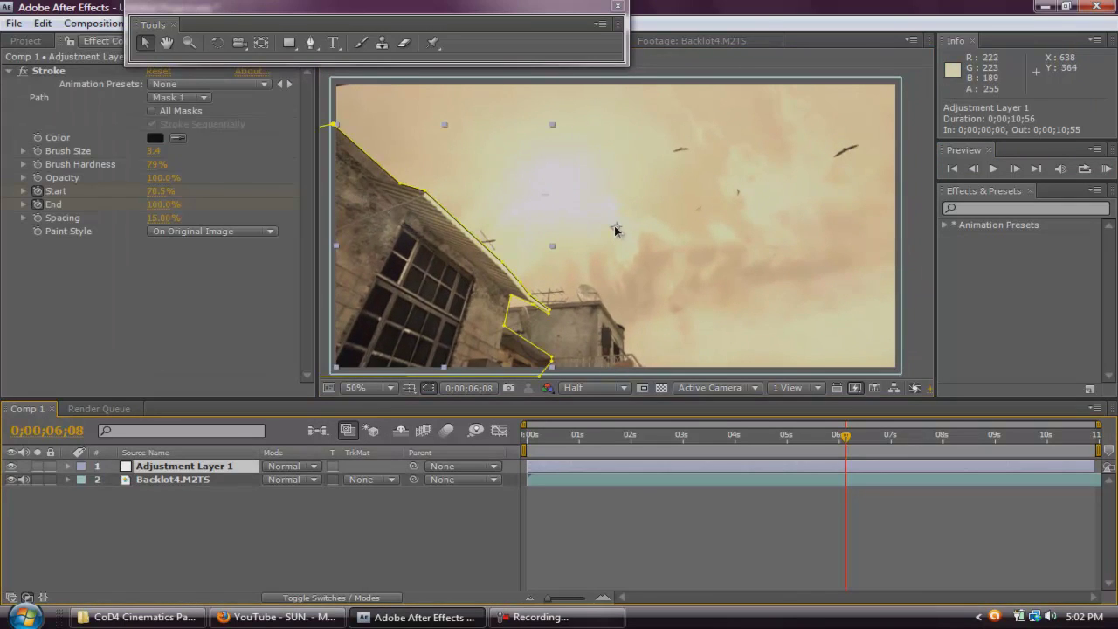
pyautogui.moveTo(616, 236); pyautogui.dragTo(713, 202)
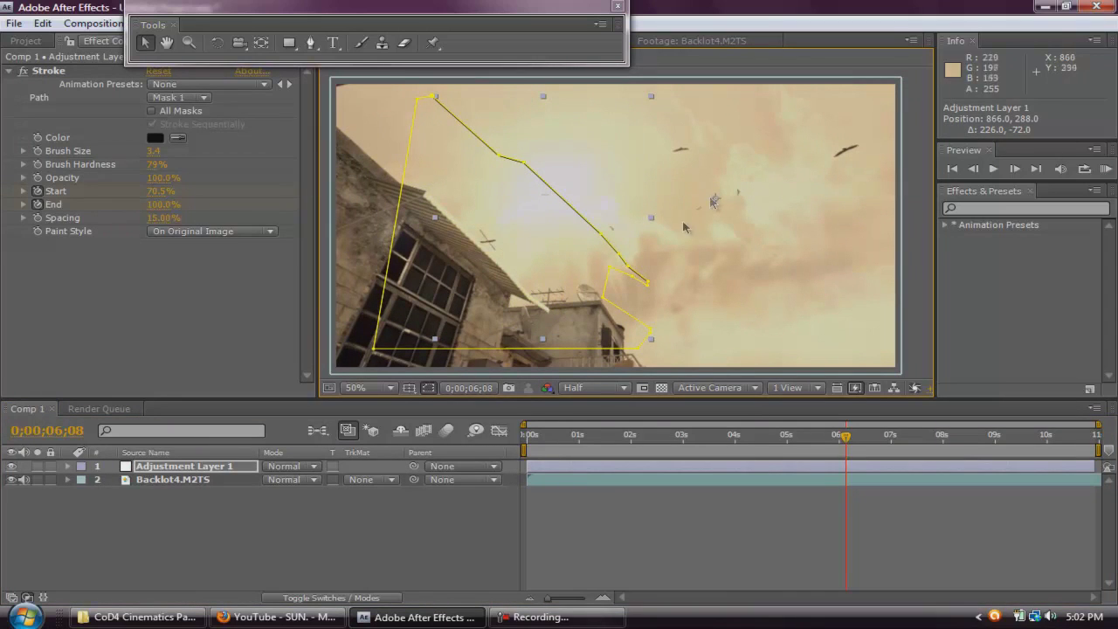
pyautogui.click(562, 519)
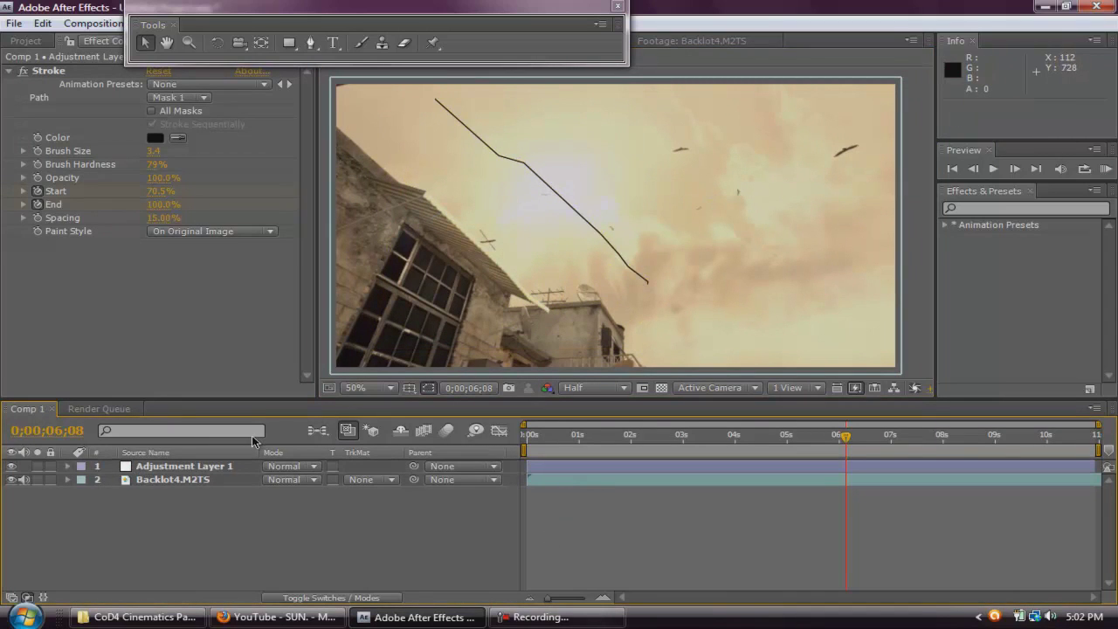
pyautogui.hotkey('ctrl', 'z')
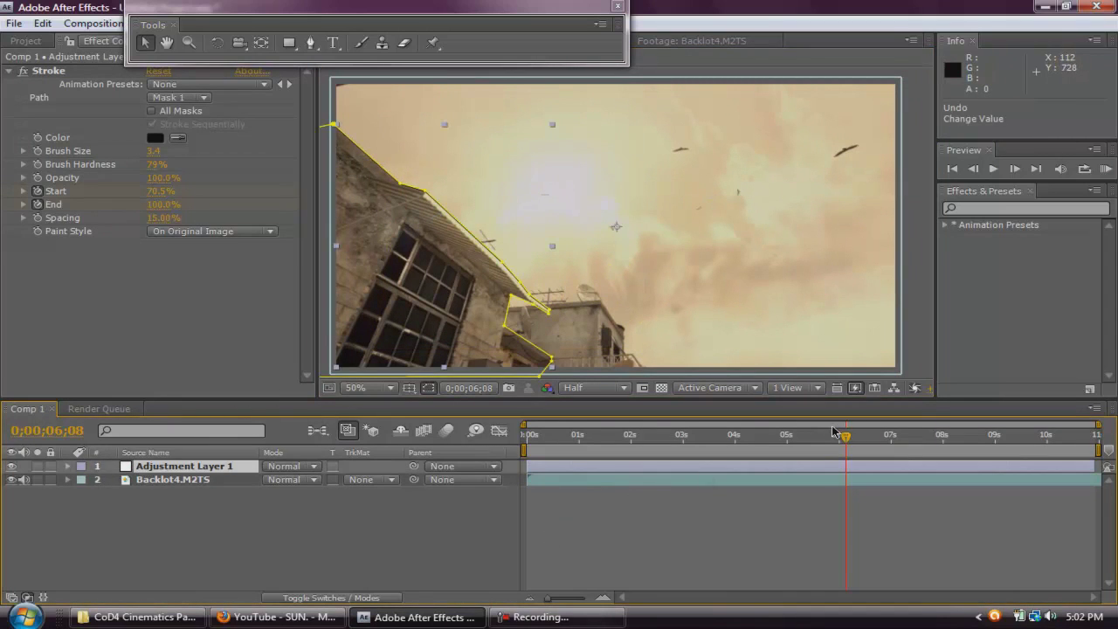
pyautogui.click(651, 498)
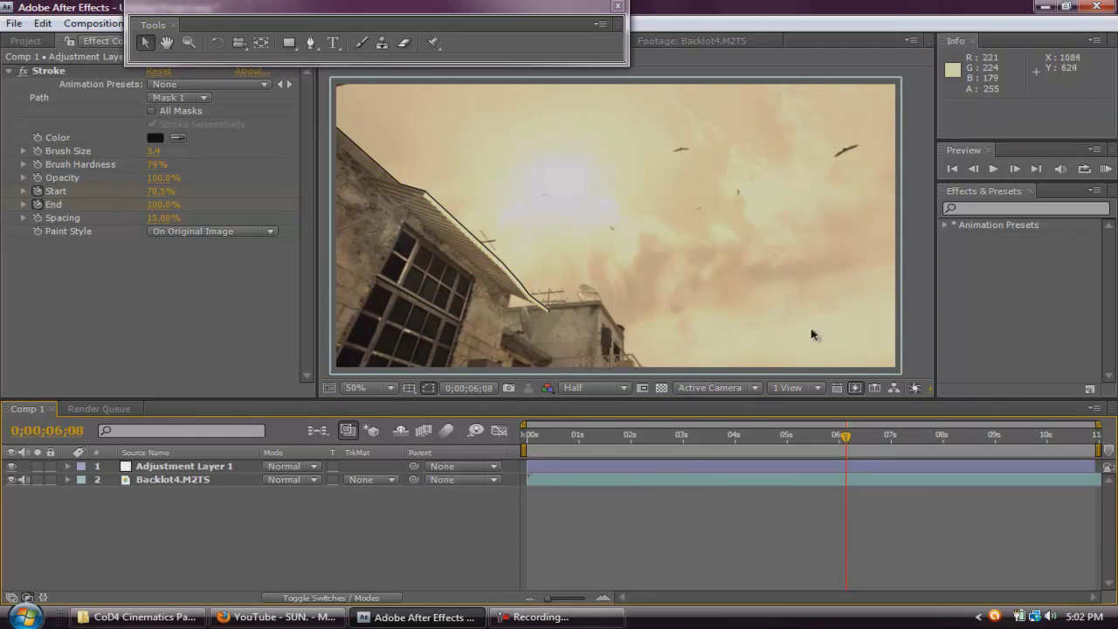
pyautogui.click(993, 170)
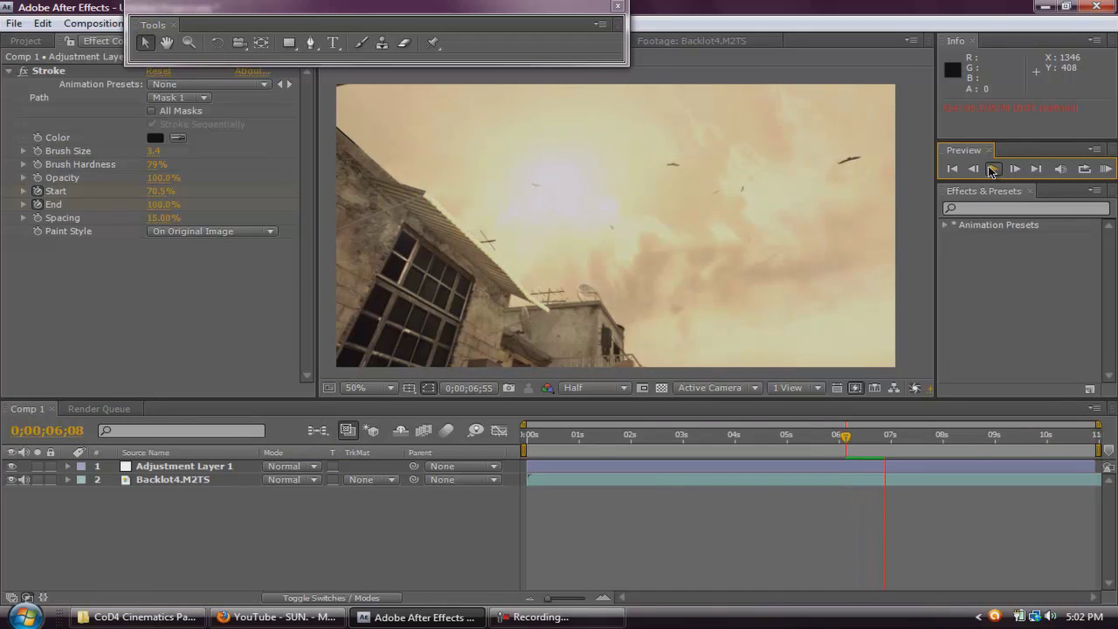
# Step: Stop playback at 0;00;07;02 and compare with the YouTube SUN. video
pyautogui.click(992, 171)
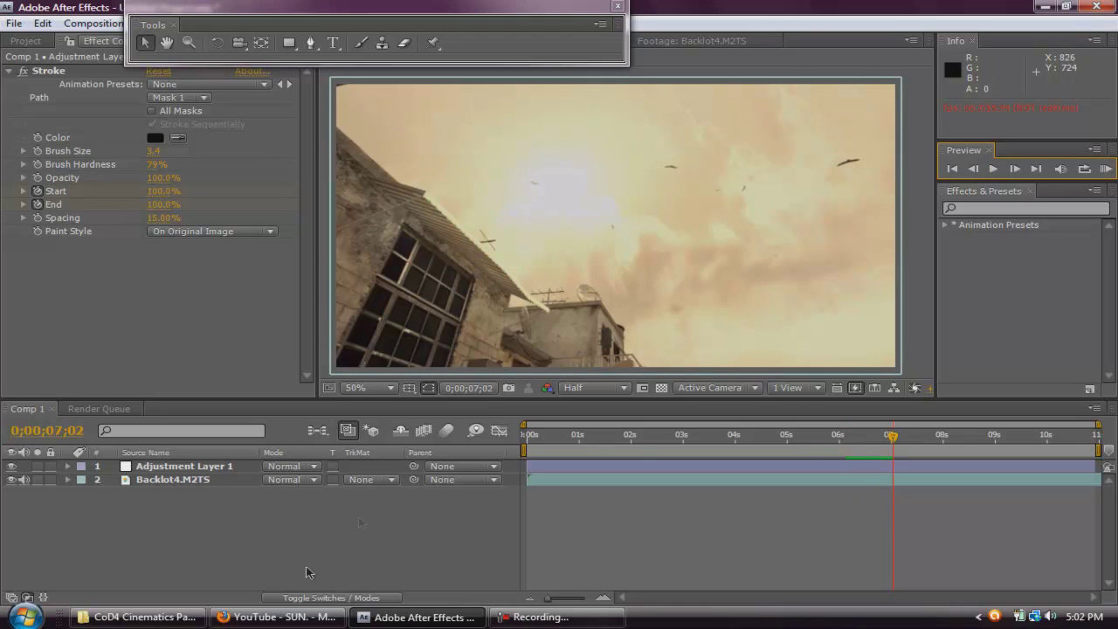
pyautogui.click(264, 620)
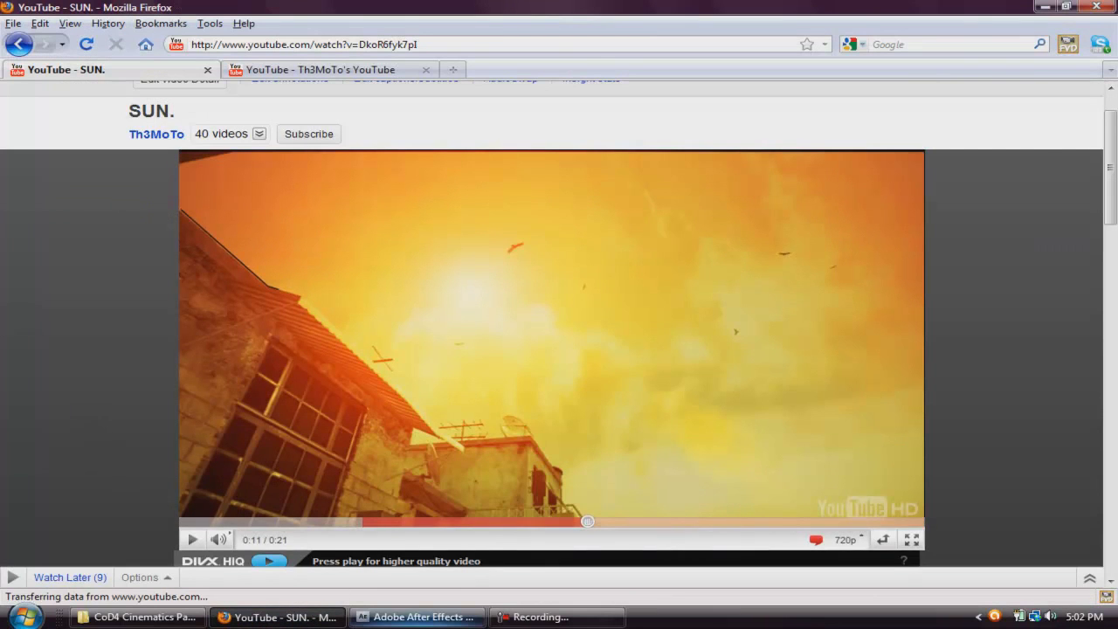
pyautogui.click(417, 617)
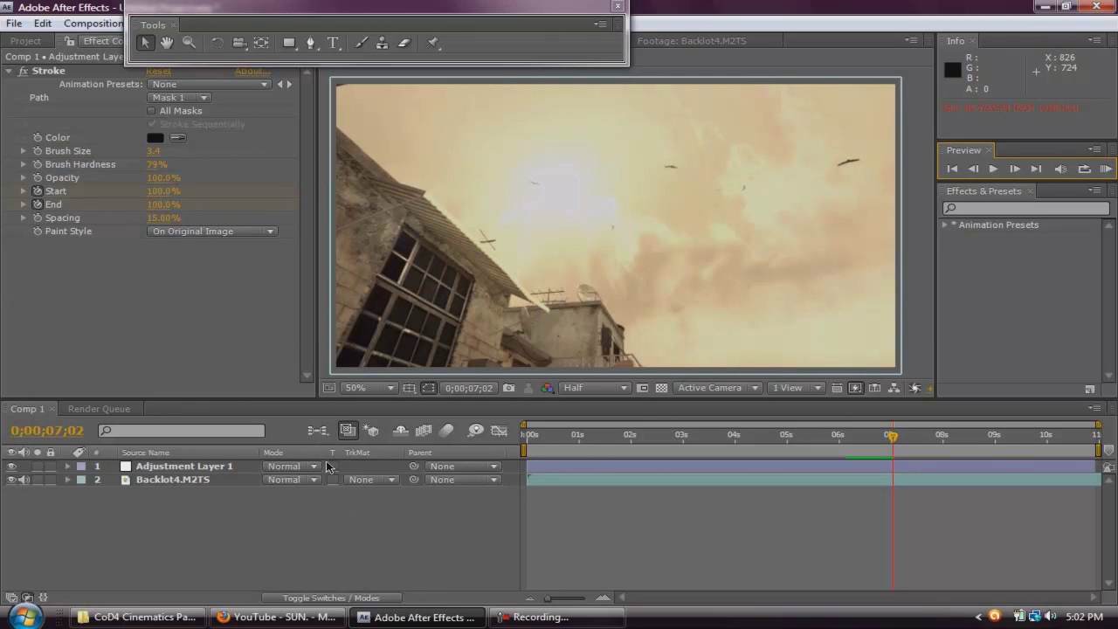
# Step: Compare the stroke at 0;00;02;15, End 42.9%, against the YouTube SUN. video
pyautogui.click(277, 616)
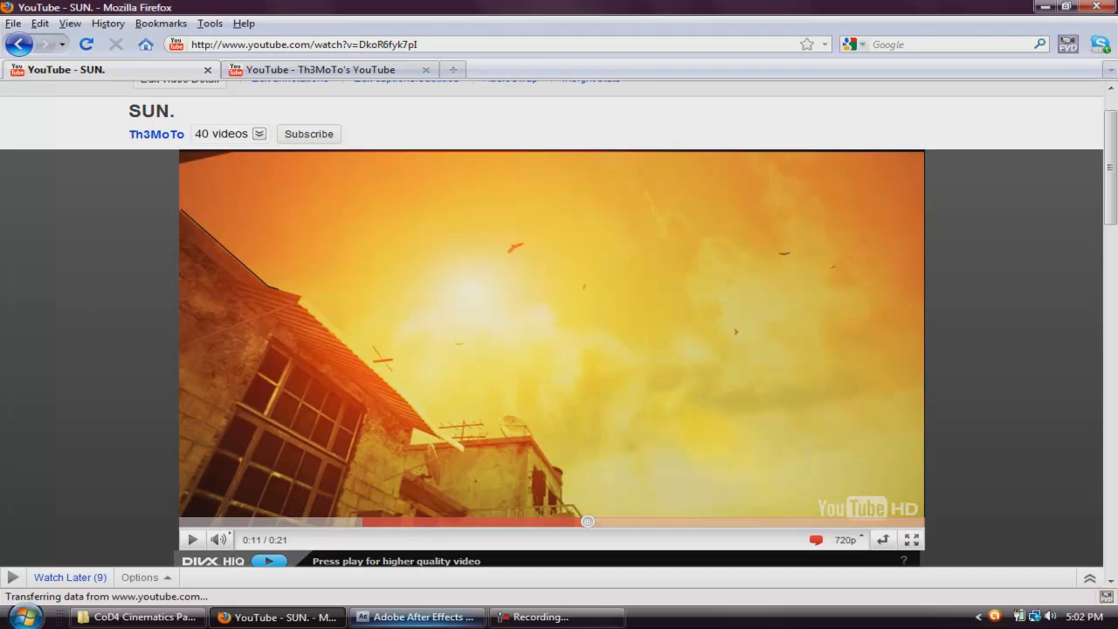
pyautogui.click(417, 617)
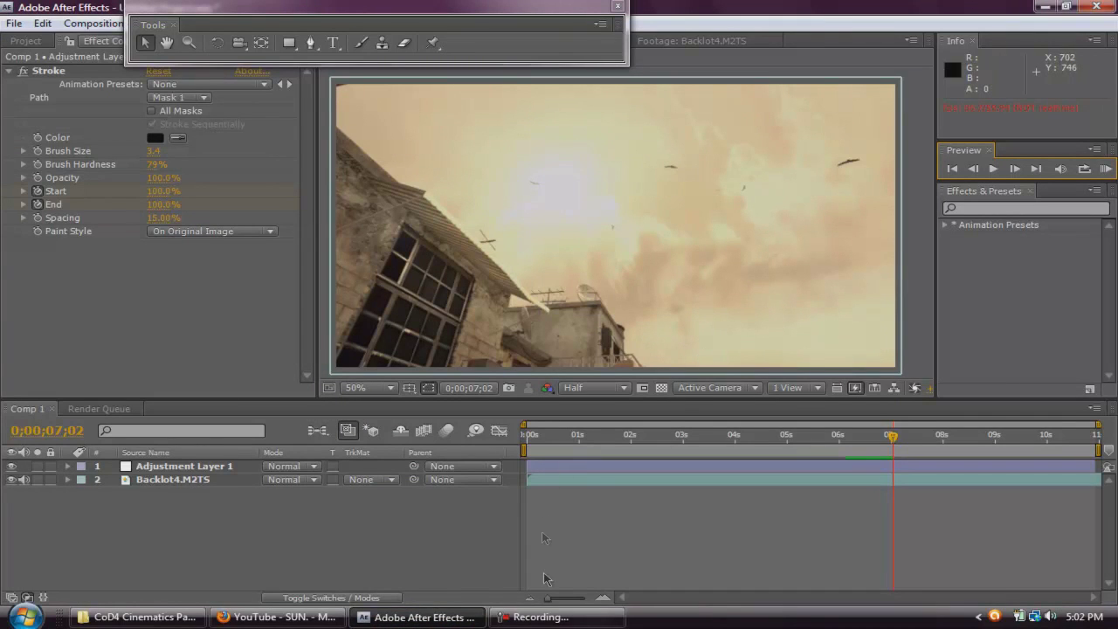
pyautogui.click(644, 435)
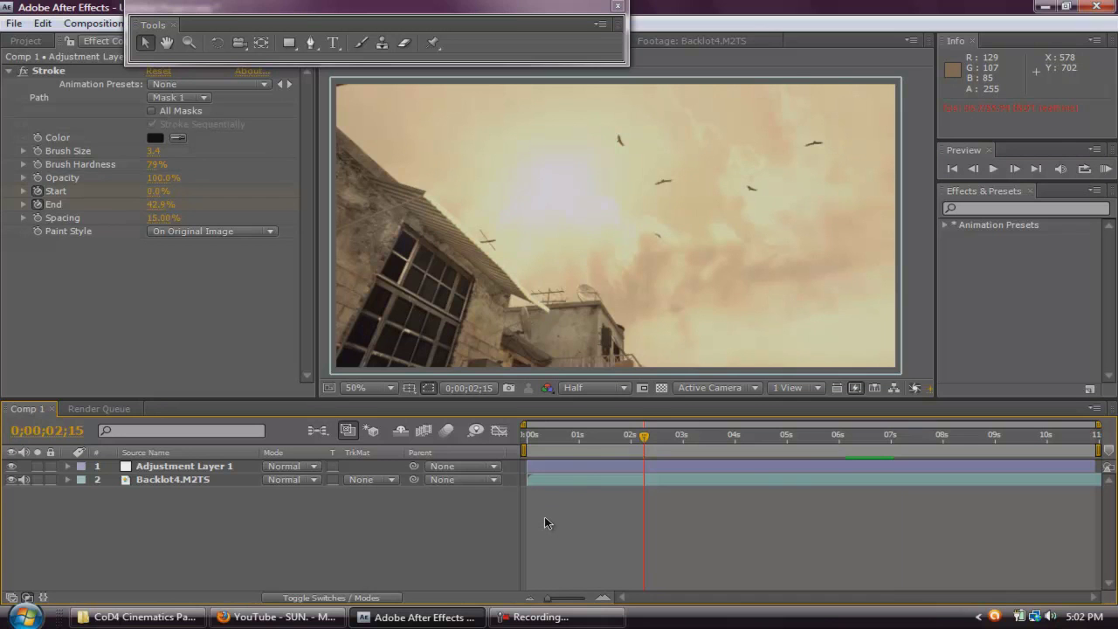
pyautogui.click(334, 614)
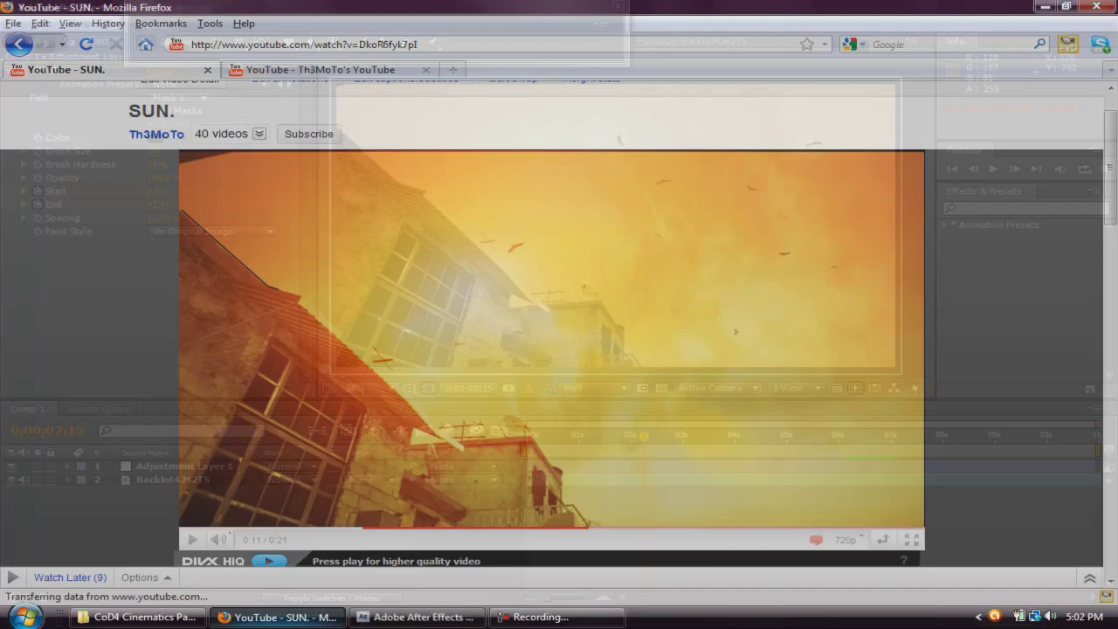
pyautogui.click(416, 617)
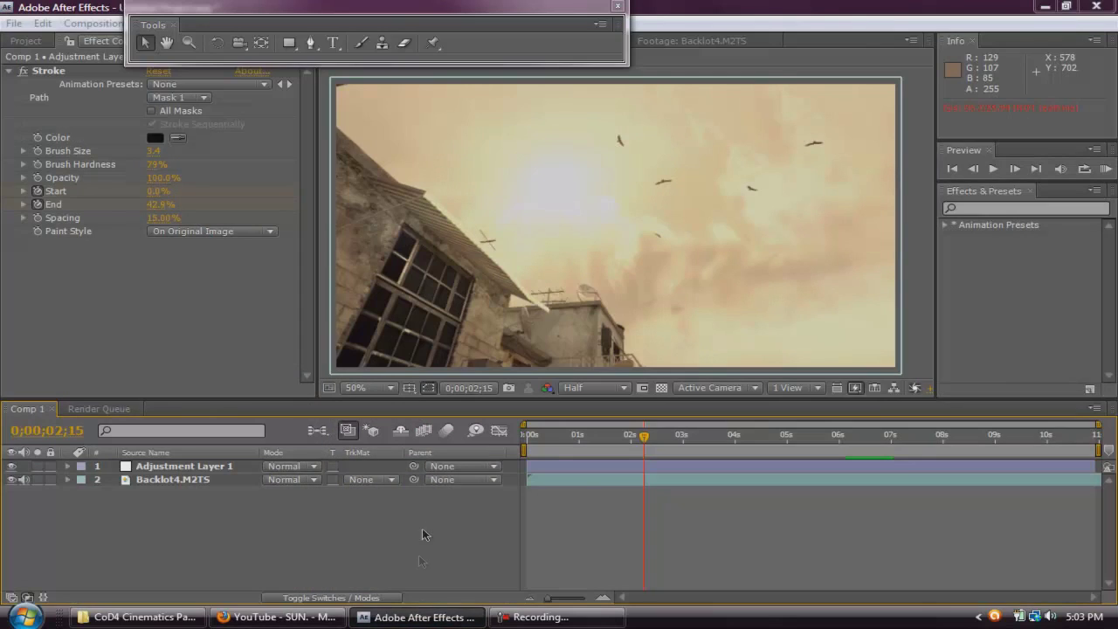